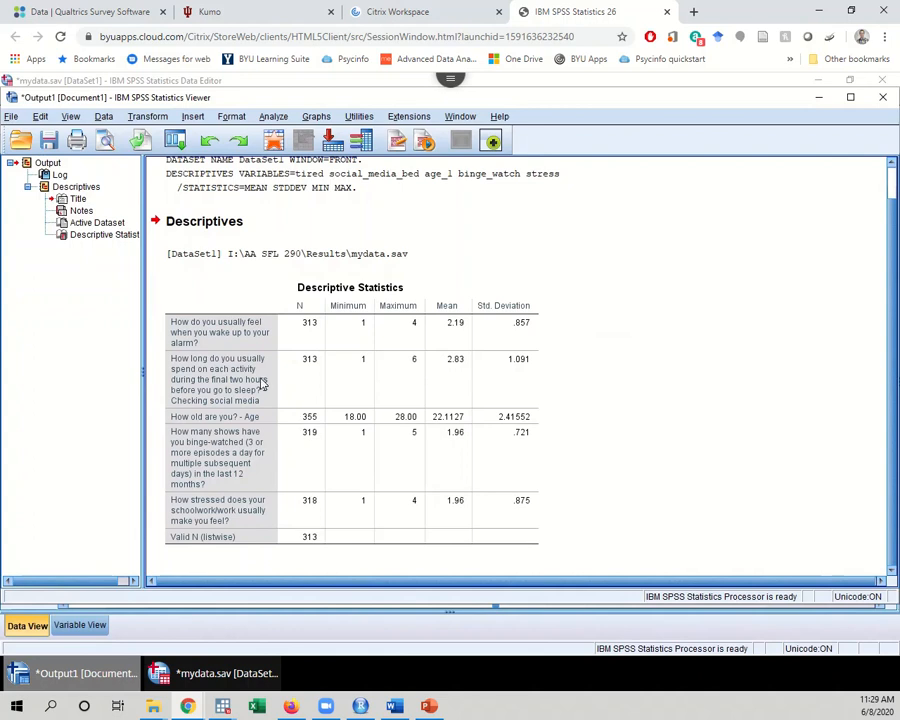
Start a linear regression analysis and display the source variables by name instead of by label
{"action": "left_click", "coordinate": [274, 117]}
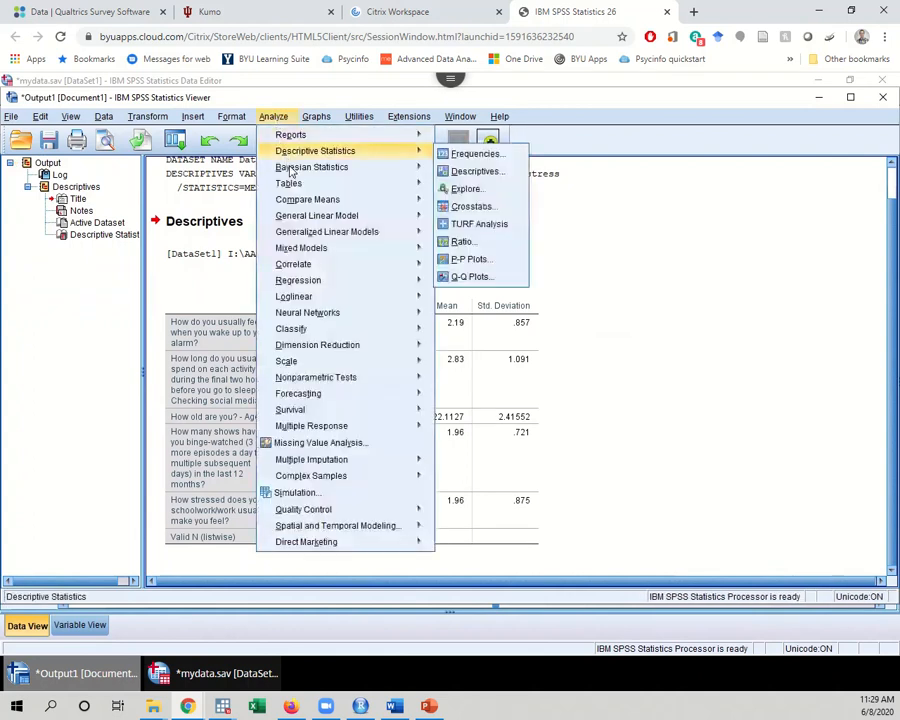
{"action": "mouse_move", "coordinate": [314, 281]}
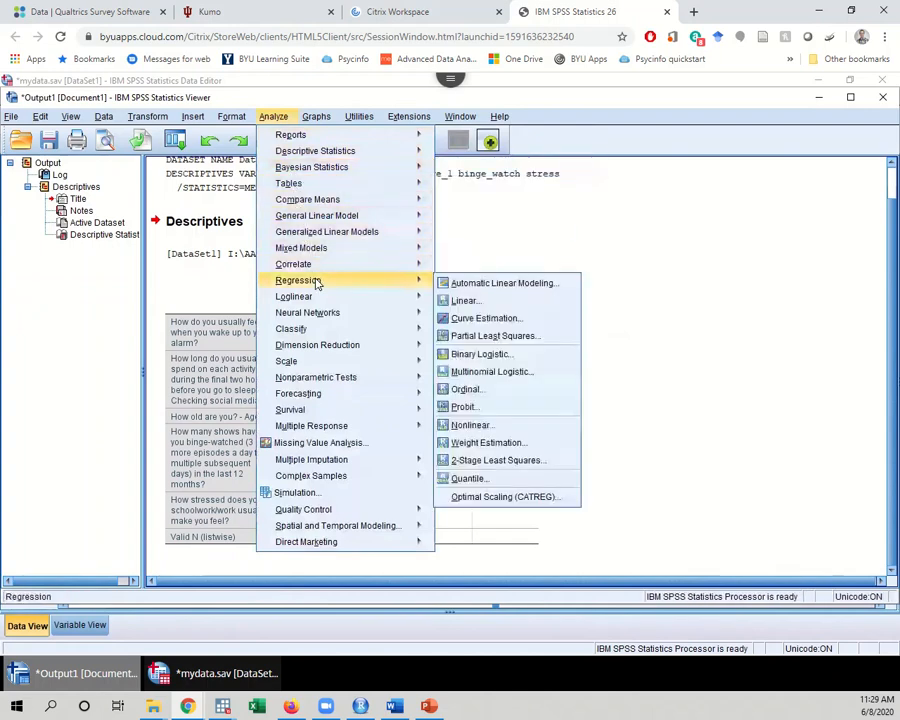
{"action": "left_click", "coordinate": [463, 301]}
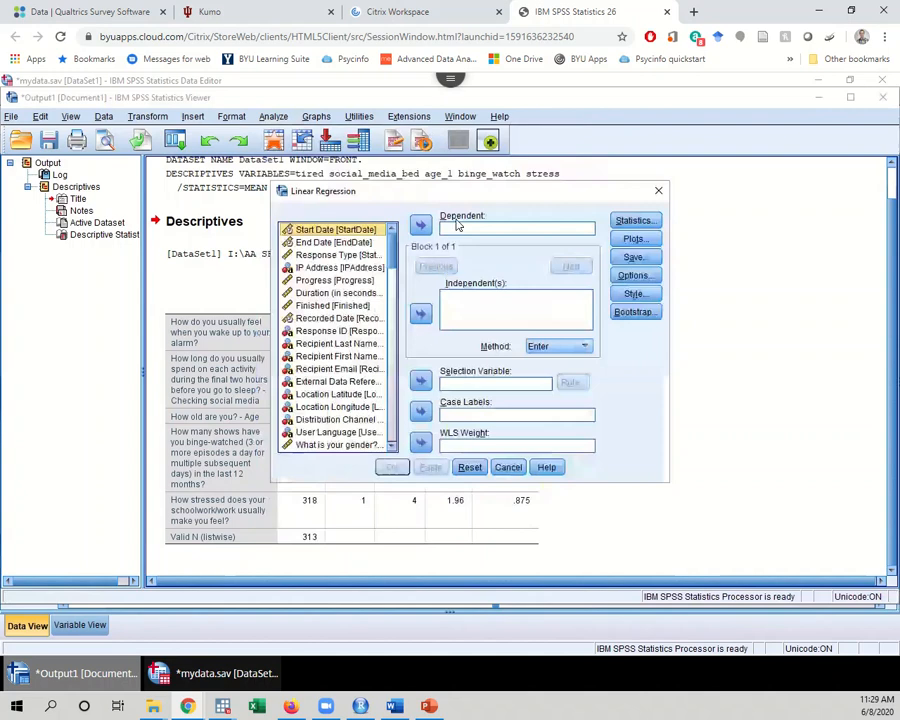
{"action": "right_click", "coordinate": [355, 268]}
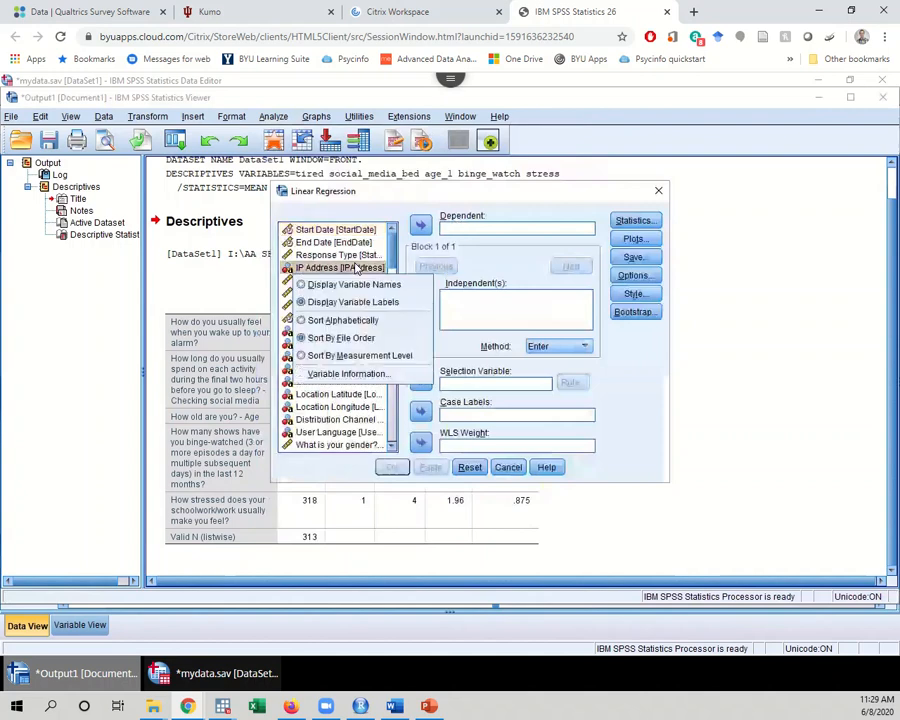
{"action": "left_click", "coordinate": [362, 284]}
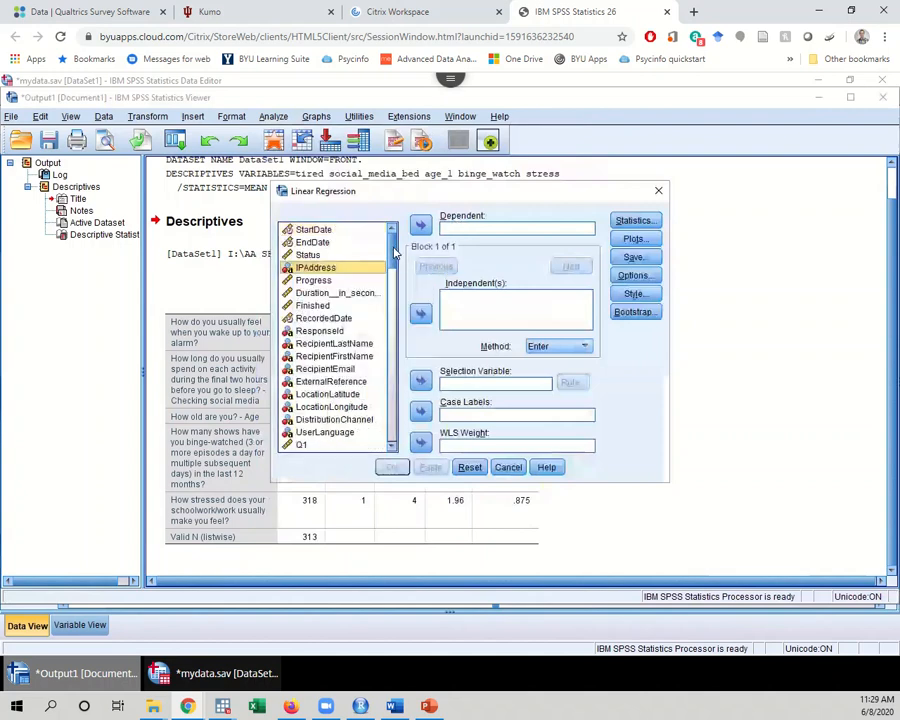
Assign the variable tired as the dependent variable of the linear regression
{"action": "left_click_drag", "start_coordinate": [394, 253], "coordinate": [394, 432]}
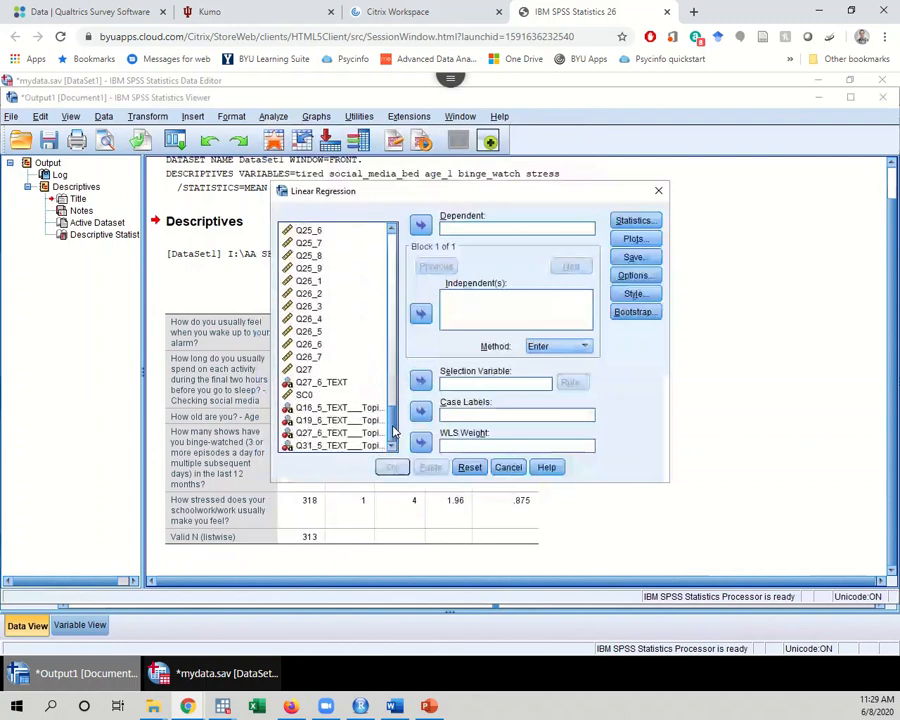
{"action": "scroll", "coordinate": [354, 402], "scroll_direction": "up", "scroll_amount": 5}
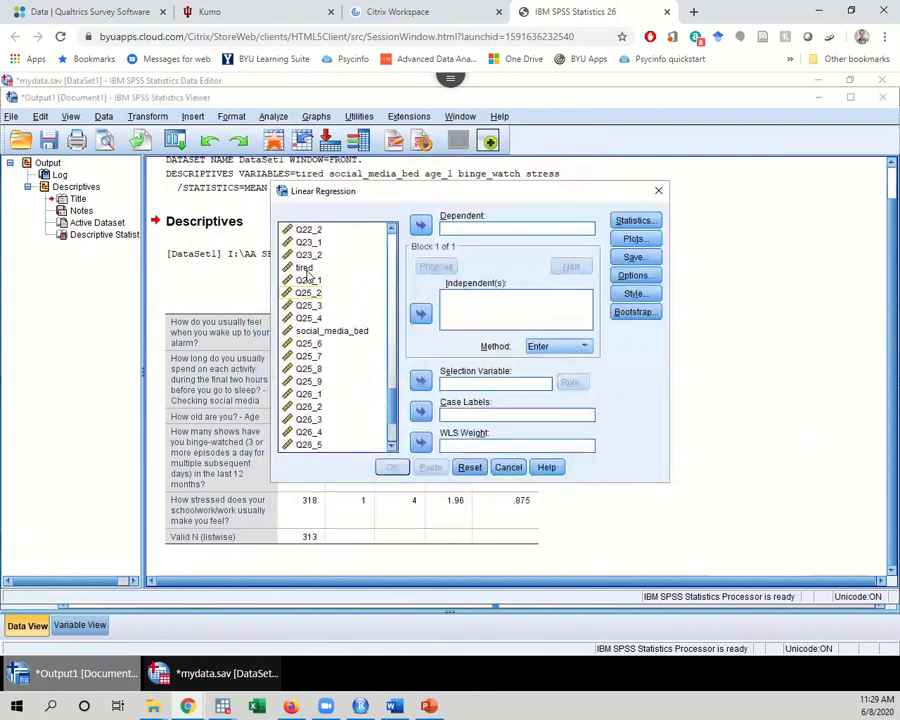
{"action": "left_click", "coordinate": [305, 268]}
{"action": "left_click", "coordinate": [421, 226]}
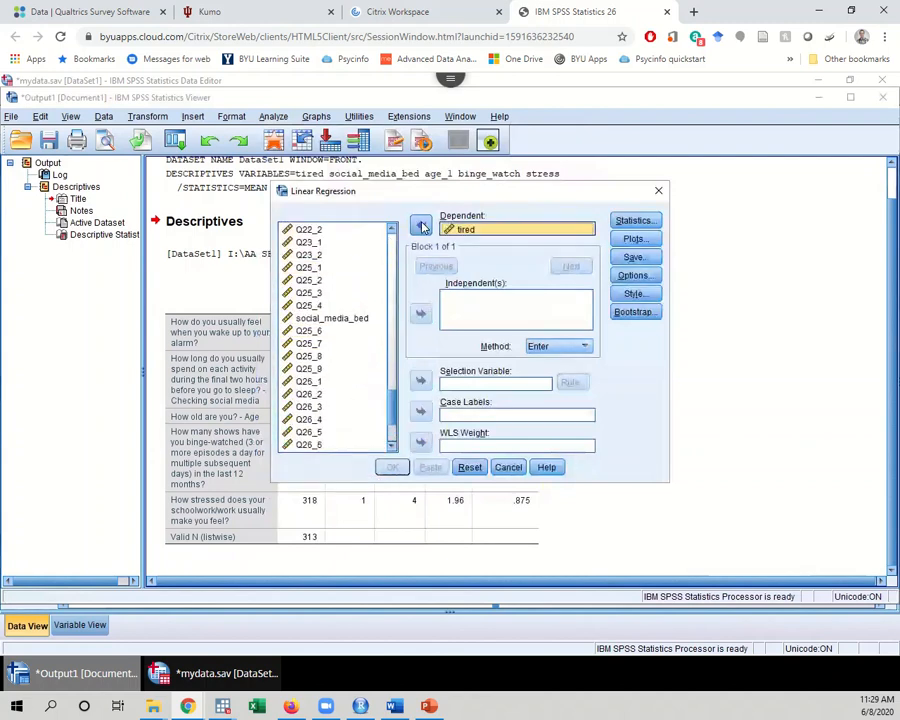
Add social_media_bed and age_1 as independent variables in the first regression block
{"action": "left_click", "coordinate": [360, 318]}
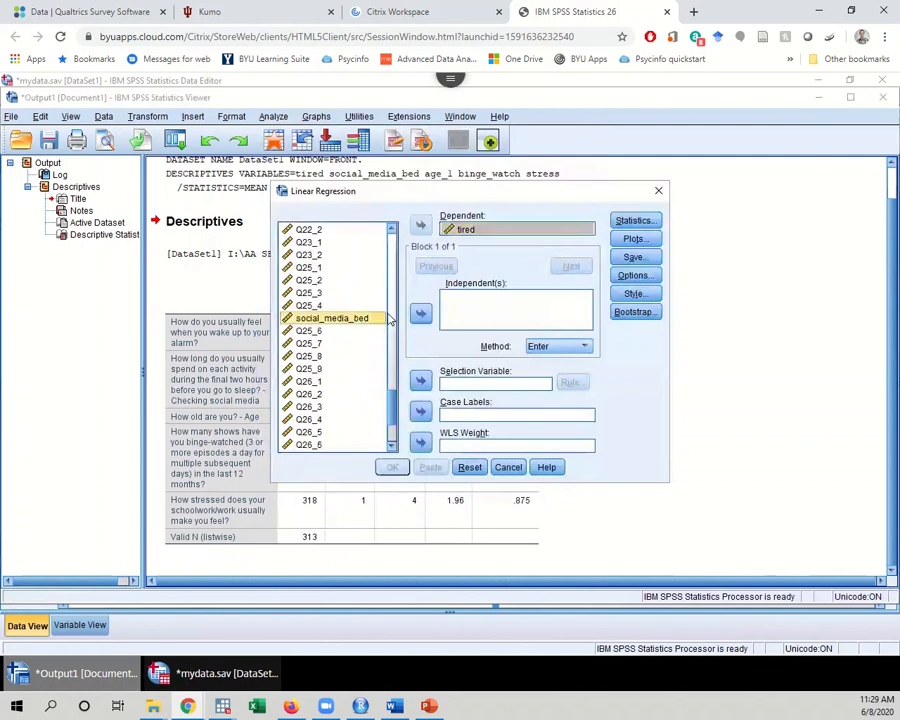
{"action": "left_click", "coordinate": [421, 315]}
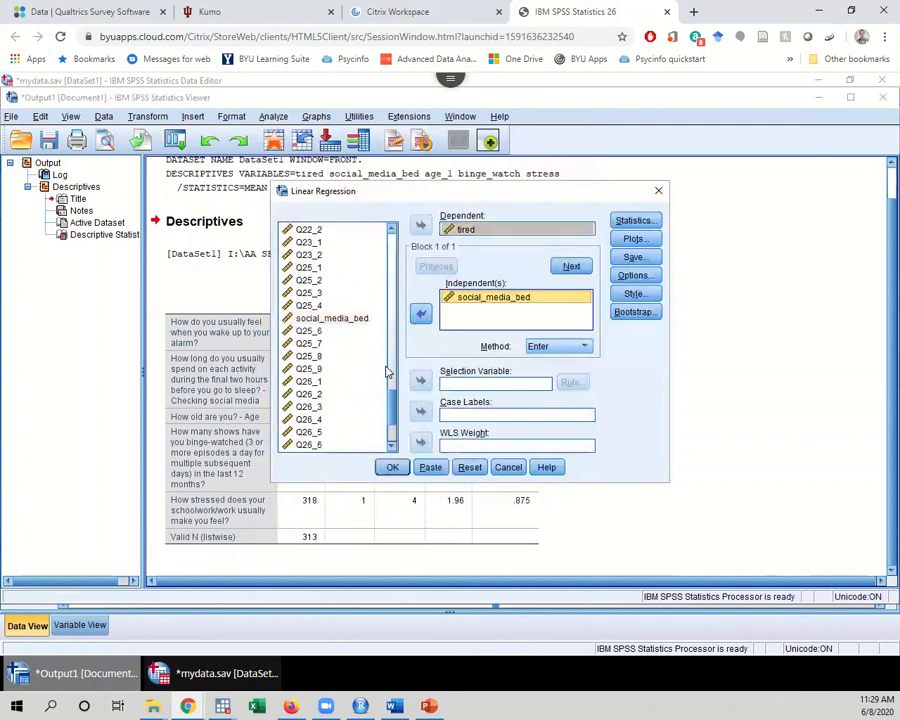
{"action": "scroll", "coordinate": [393, 400], "scroll_direction": "up", "scroll_amount": 4}
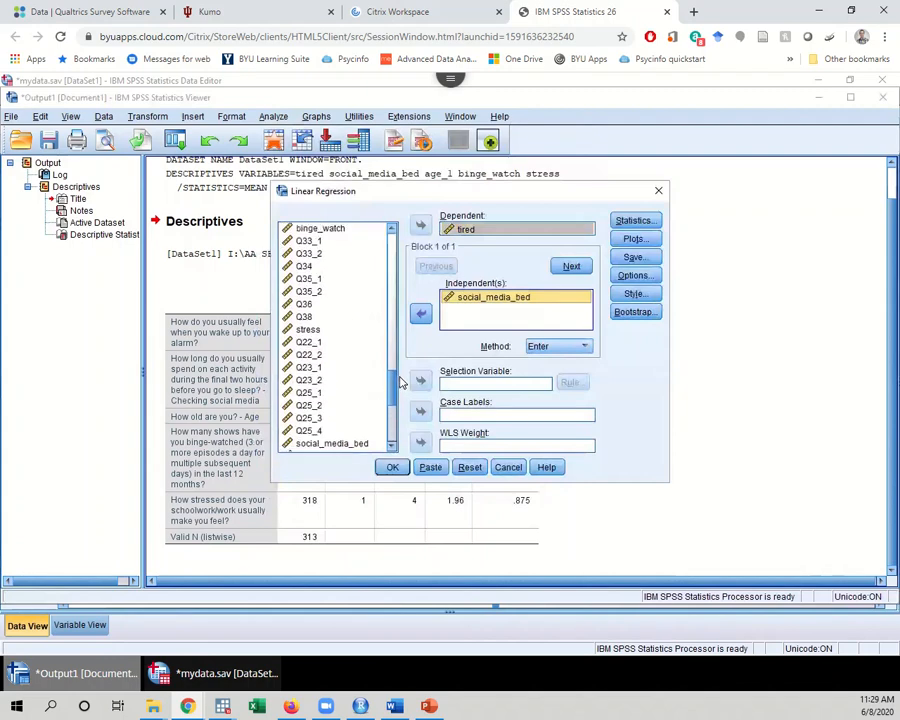
{"action": "left_click", "coordinate": [310, 345]}
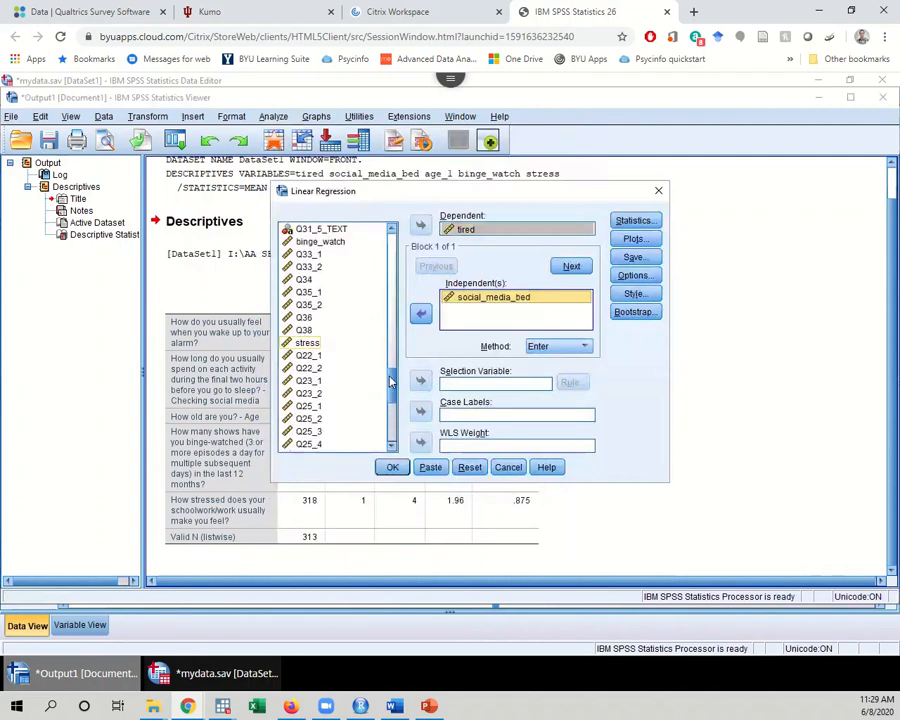
{"action": "mouse_move", "coordinate": [388, 267]}
{"action": "left_mouse_down"}
{"action": "mouse_move", "coordinate": [391, 245]}
{"action": "mouse_move", "coordinate": [393, 288]}
{"action": "mouse_move", "coordinate": [392, 273]}
{"action": "left_mouse_up"}
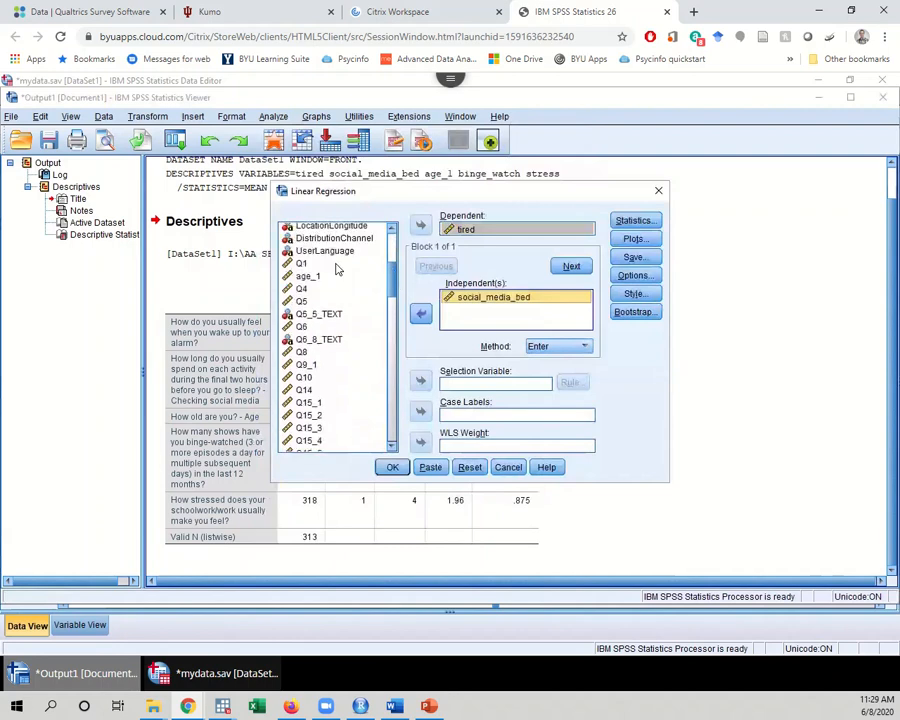
{"action": "left_click", "coordinate": [316, 281]}
{"action": "left_click", "coordinate": [421, 314]}
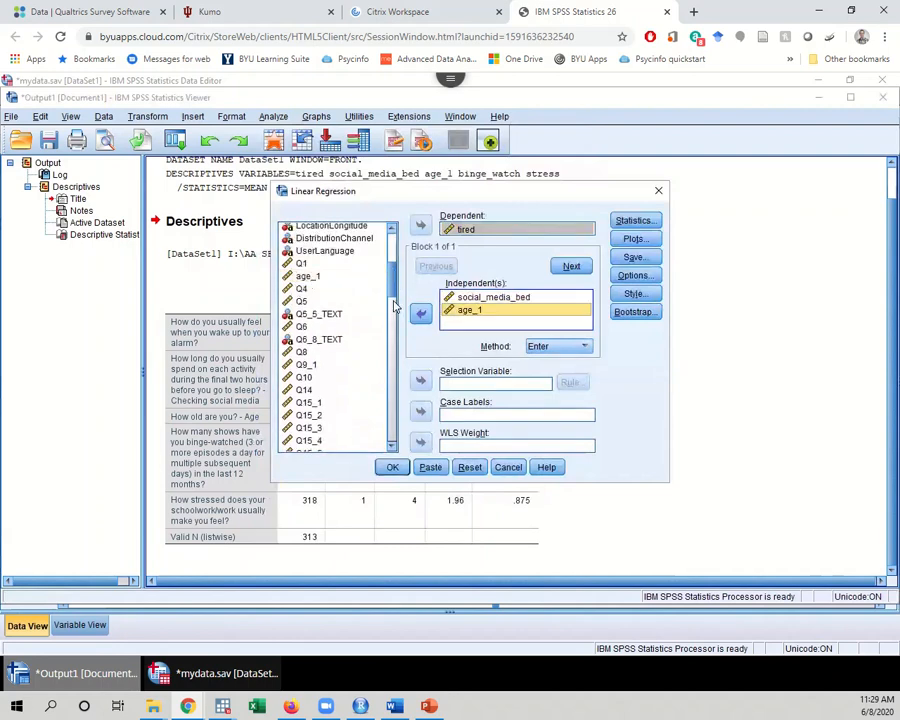
Add binge_watch and stress to the independent variables of the regression block
{"action": "left_click_drag", "start_coordinate": [393, 288], "coordinate": [385, 376]}
{"action": "left_click", "coordinate": [320, 342]}
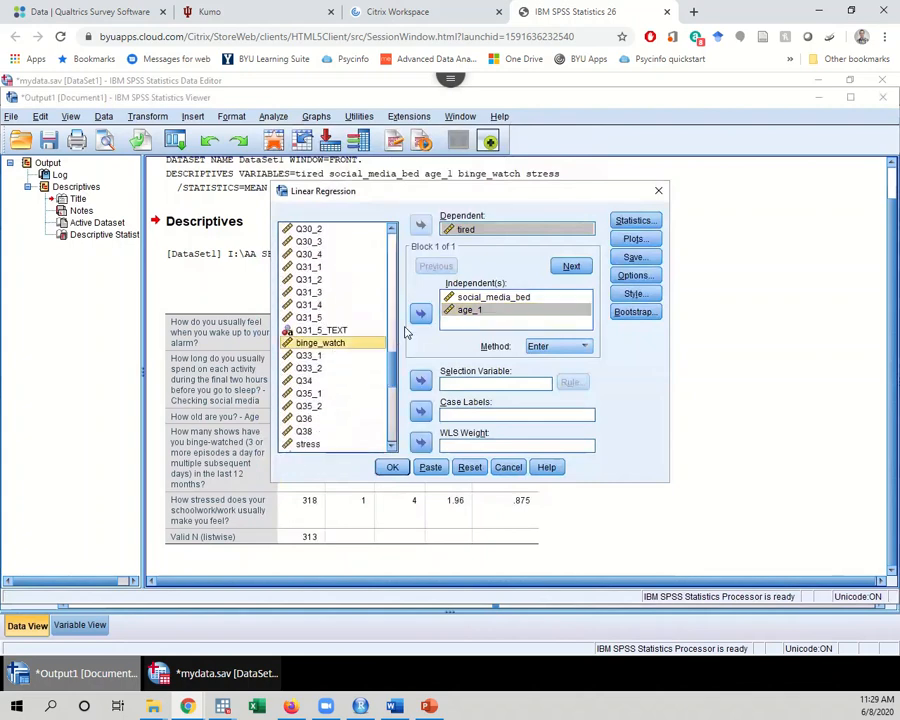
{"action": "left_click", "coordinate": [421, 314]}
{"action": "scroll", "coordinate": [390, 370], "scroll_direction": "down", "scroll_amount": 3}
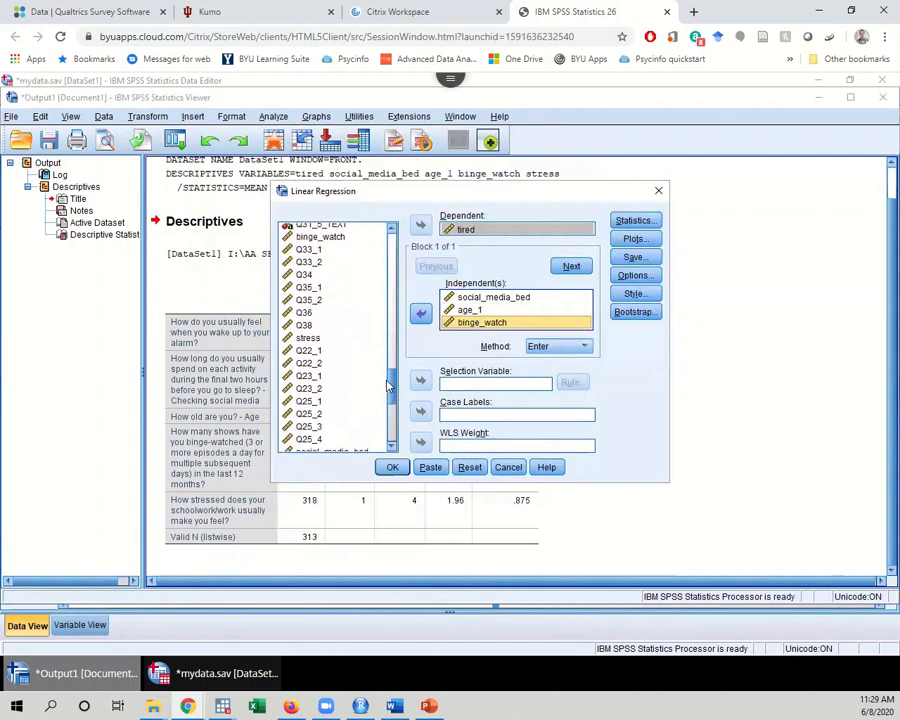
{"action": "left_click", "coordinate": [365, 338]}
{"action": "left_click", "coordinate": [423, 316]}
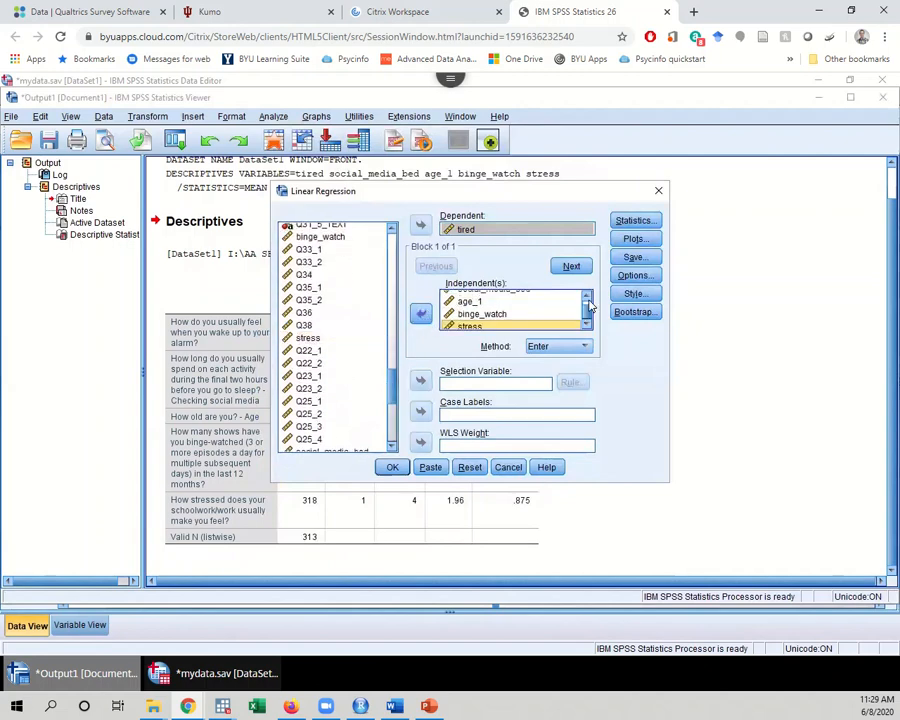
Review the list of independent variables and run the linear regression with the Enter method
{"action": "scroll", "coordinate": [583, 305], "scroll_direction": "up", "scroll_amount": 1}
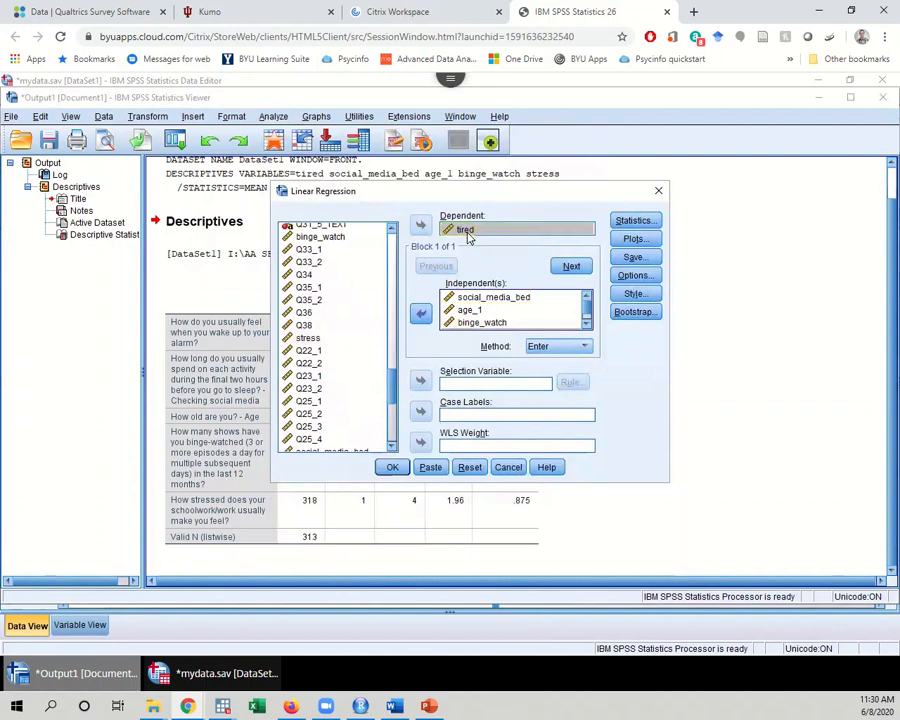
{"action": "left_click", "coordinate": [587, 328]}
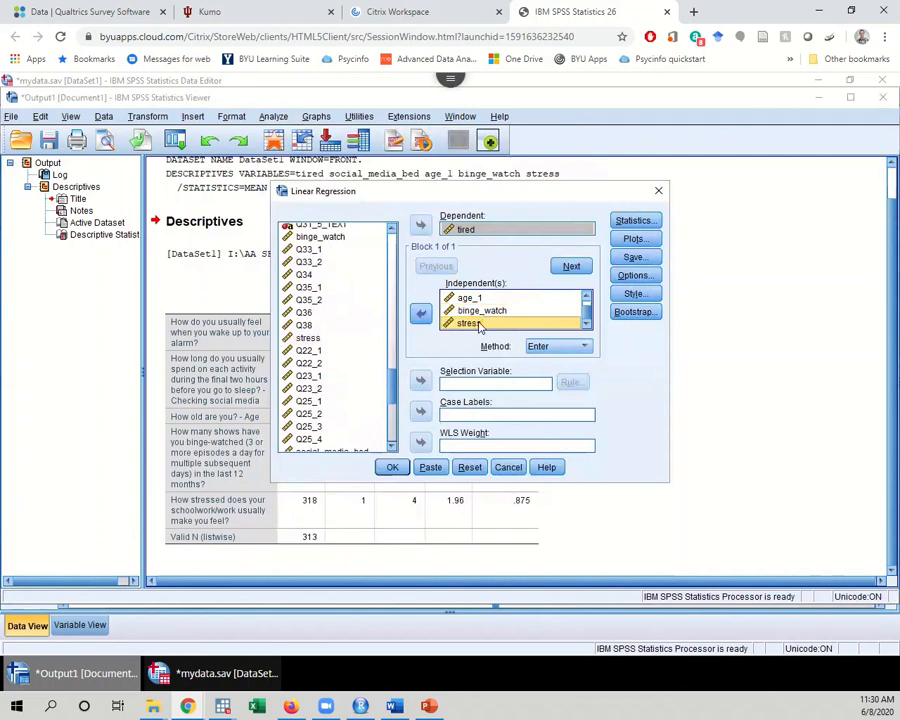
{"action": "left_click", "coordinate": [392, 468]}
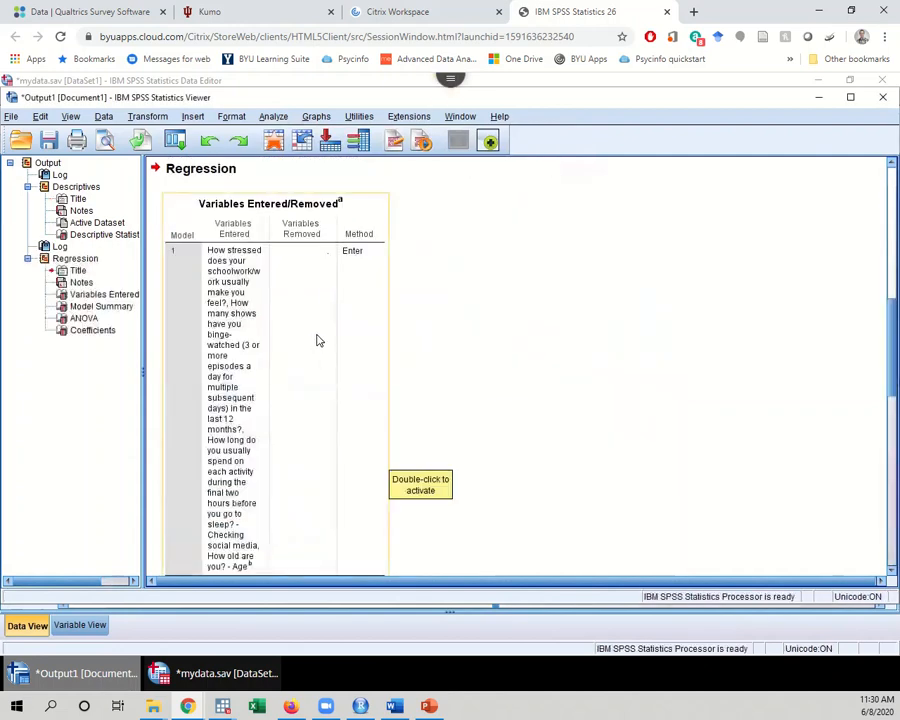
Examine the regression output, from the entered variables and Model Summary to the ANOVA and Coefficients tables
{"action": "scroll", "coordinate": [316, 341], "scroll_direction": "down", "scroll_amount": 3}
{"action": "scroll", "coordinate": [316, 341], "scroll_direction": "down", "scroll_amount": 3}
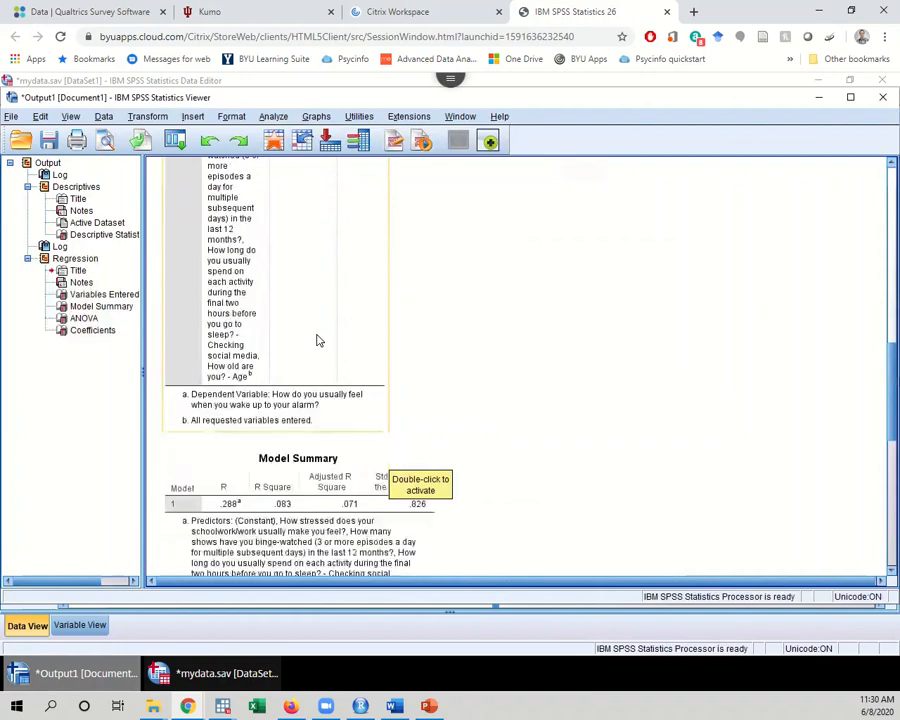
{"action": "scroll", "coordinate": [316, 341], "scroll_direction": "down", "scroll_amount": 6}
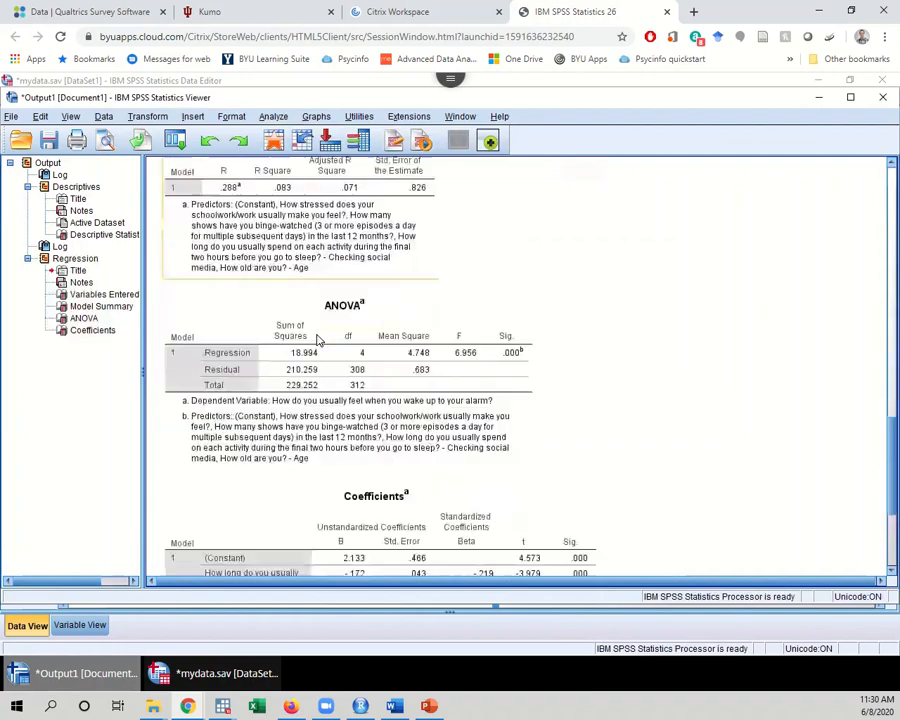
{"action": "scroll", "coordinate": [316, 341], "scroll_direction": "down", "scroll_amount": 3}
{"action": "scroll", "coordinate": [316, 341], "scroll_direction": "down", "scroll_amount": 1}
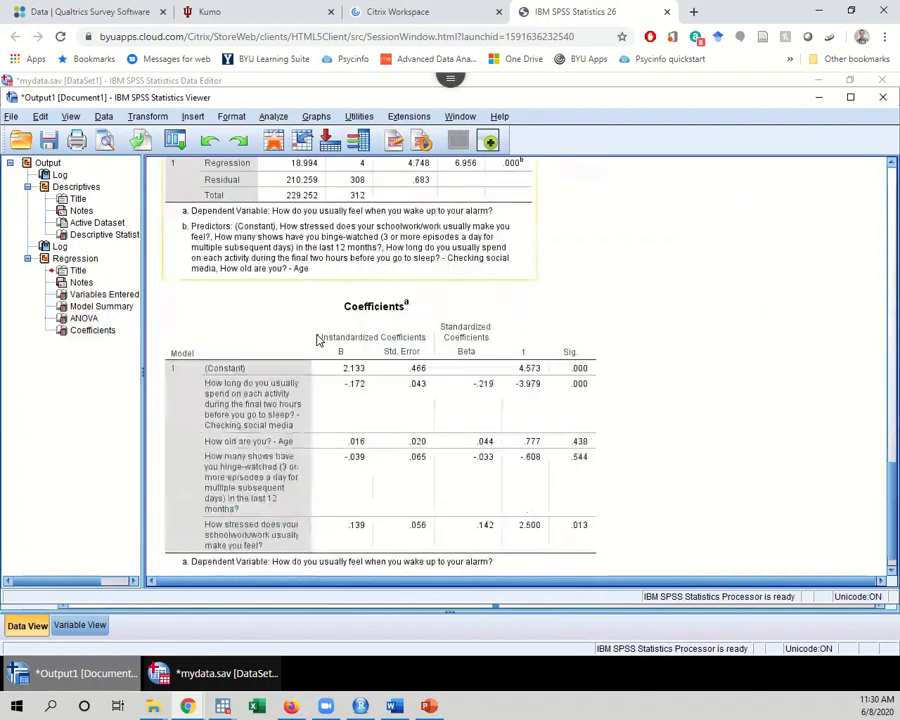
{"action": "scroll", "coordinate": [316, 341], "scroll_direction": "down", "scroll_amount": 1}
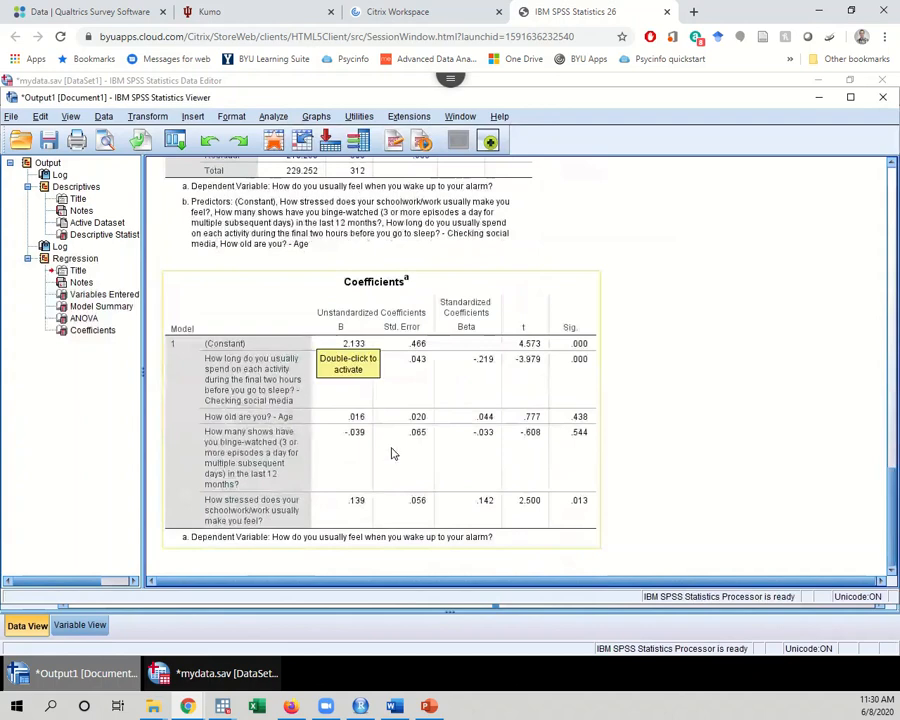
{"action": "scroll", "coordinate": [374, 408], "scroll_direction": "up", "scroll_amount": 4}
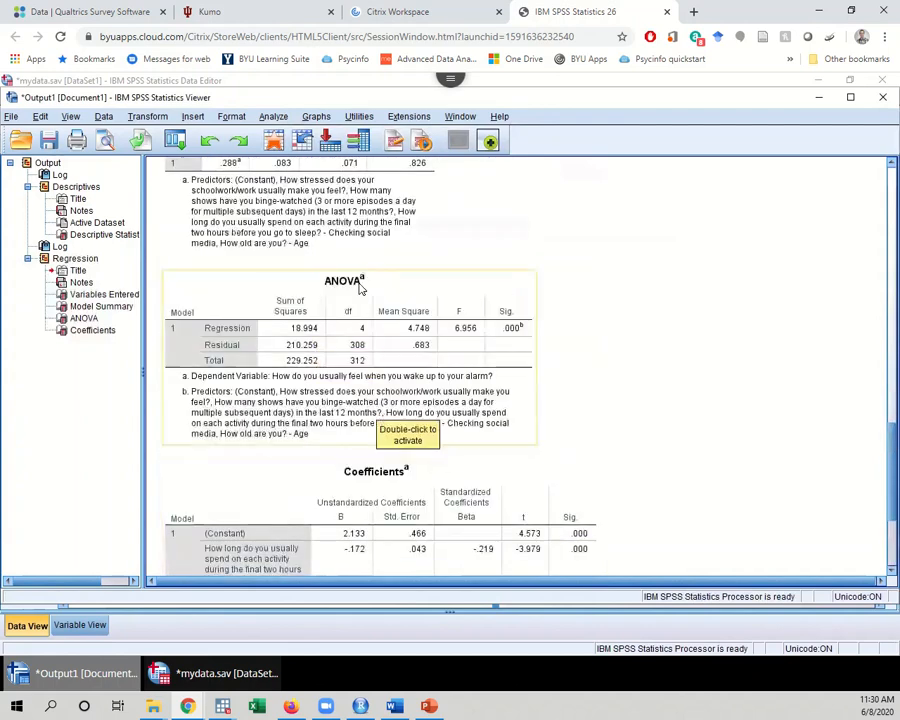
{"action": "scroll", "coordinate": [352, 295], "scroll_direction": "down", "scroll_amount": 1}
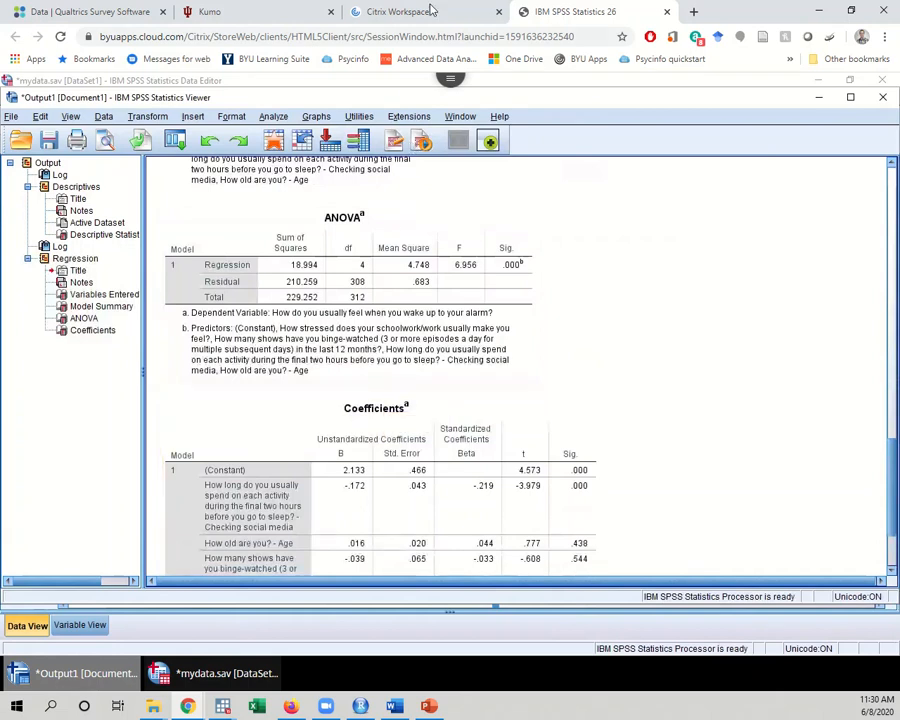
{"action": "mouse_move", "coordinate": [365, 30]}
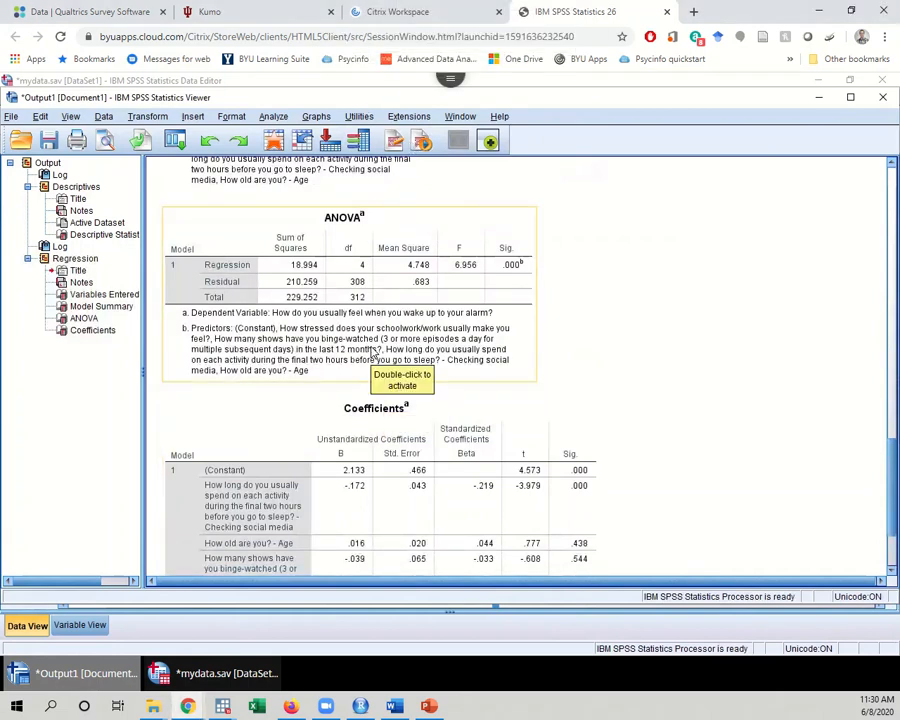
Switch to the Word instructions, read the sample multiple regression statement sentence by sentence, and return to the SPSS output
{"action": "key", "text": "alt+Tab"}
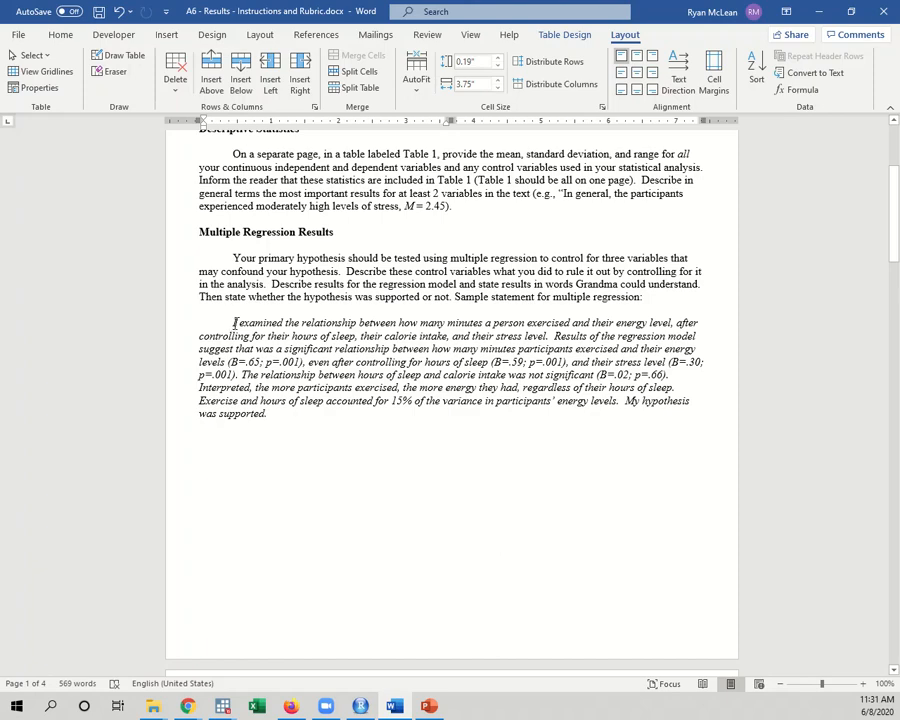
{"action": "left_click_drag", "start_coordinate": [234, 323], "coordinate": [456, 326]}
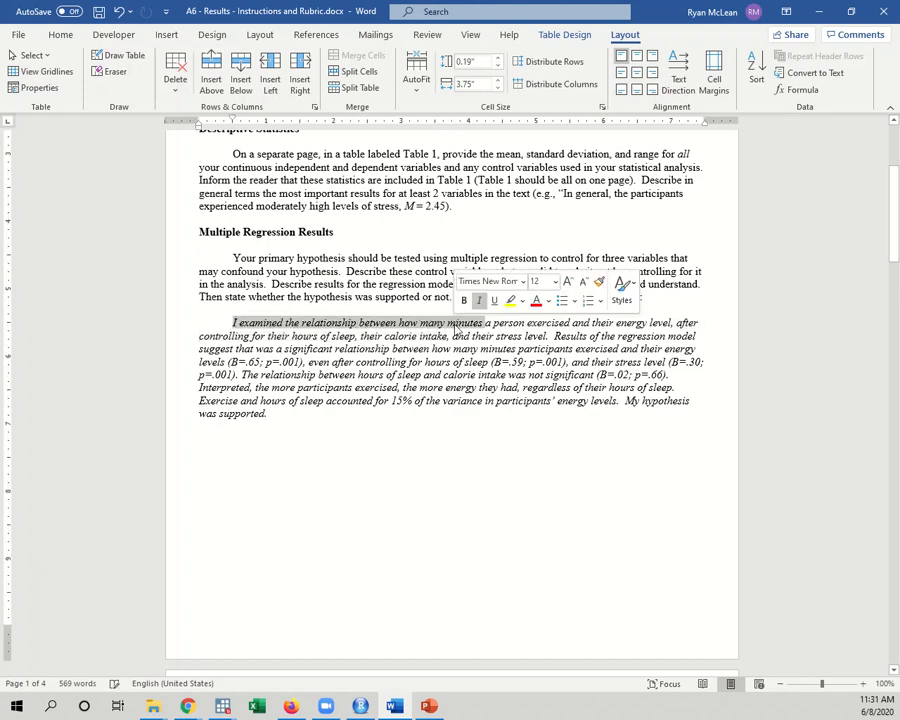
{"action": "left_click", "coordinate": [520, 324]}
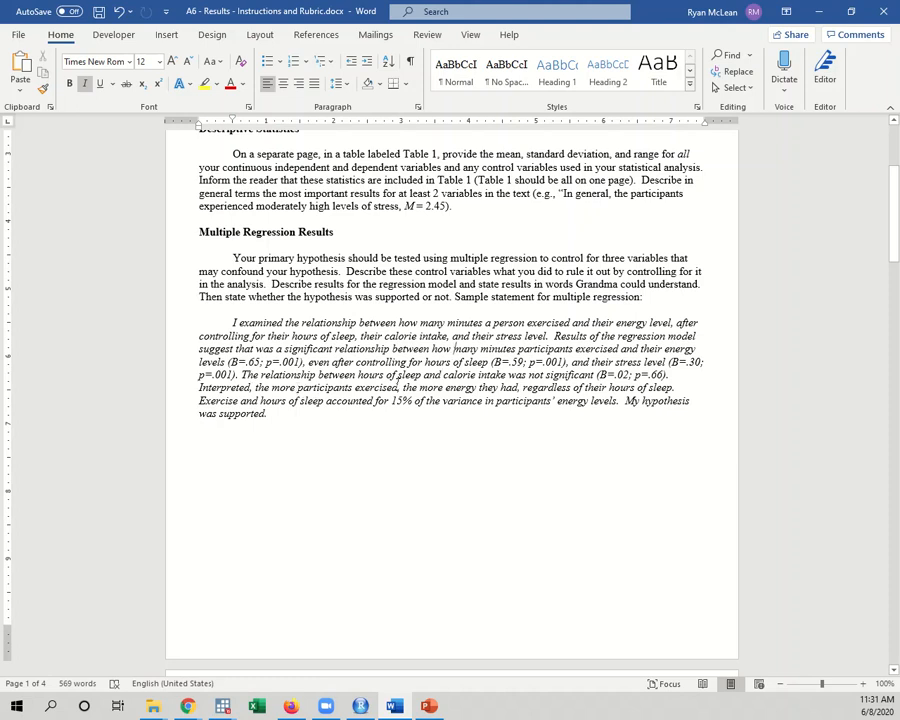
{"action": "left_click_drag", "start_coordinate": [270, 414], "coordinate": [199, 387]}
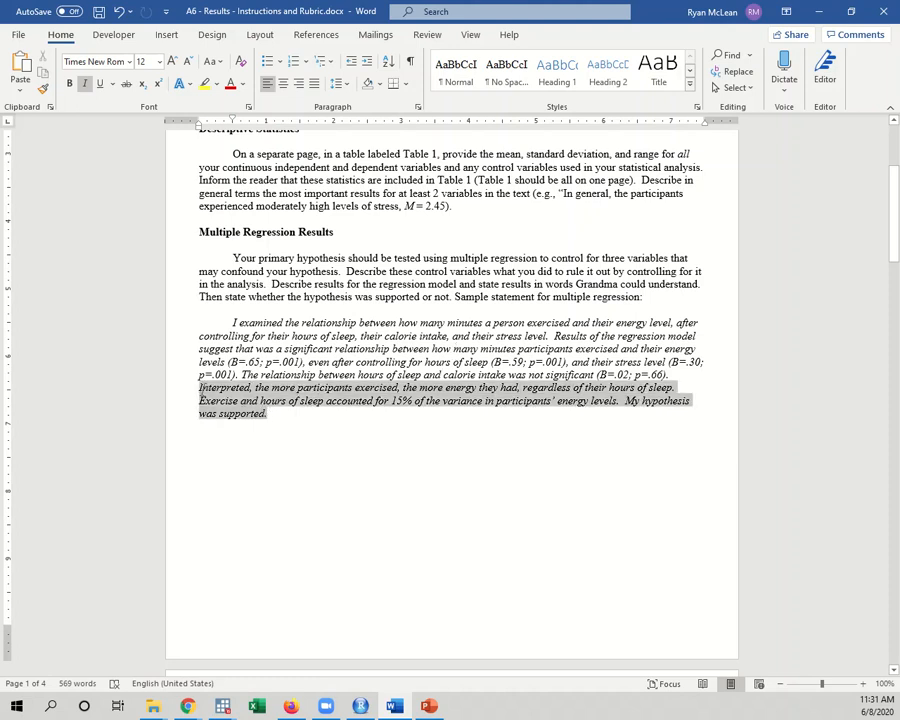
{"action": "left_click", "coordinate": [233, 322]}
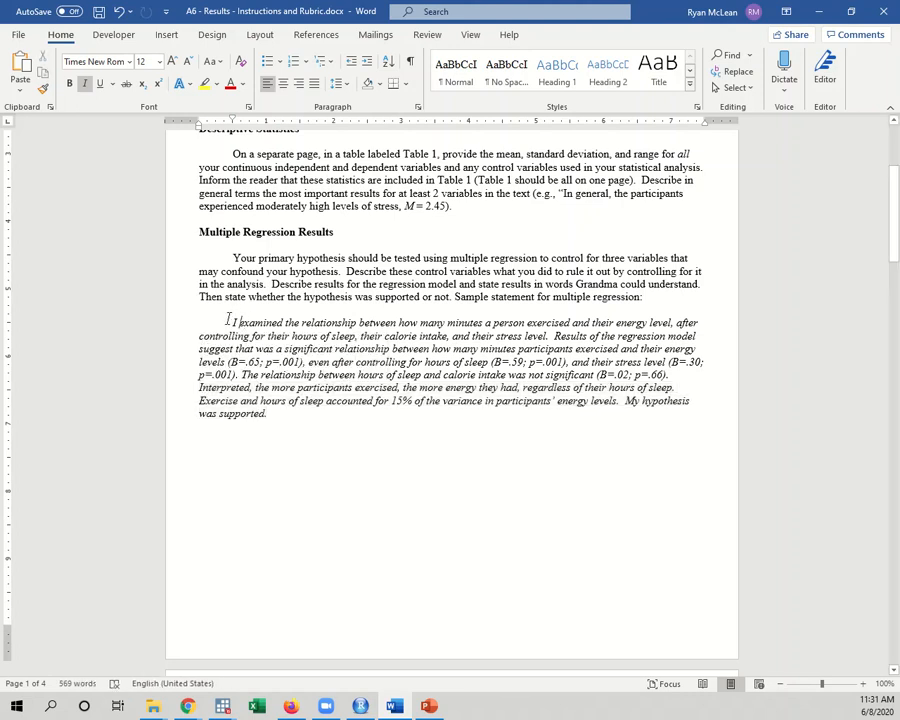
{"action": "left_click_drag", "start_coordinate": [277, 322], "coordinate": [668, 375]}
{"action": "left_click", "coordinate": [556, 336]}
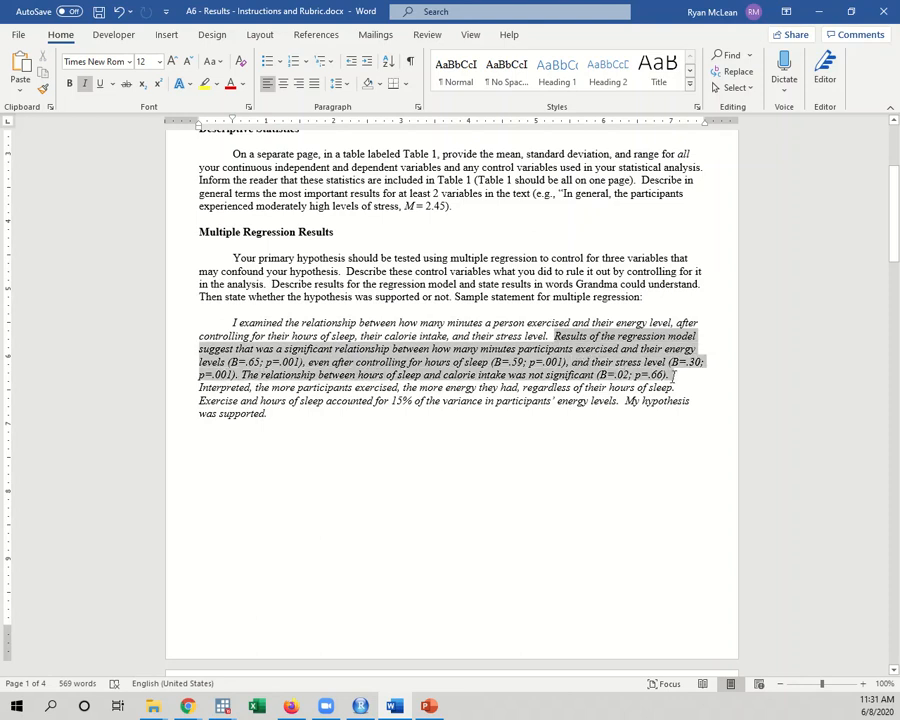
{"action": "left_click_drag", "start_coordinate": [276, 413], "coordinate": [199, 388]}
{"action": "left_click", "coordinate": [297, 420]}
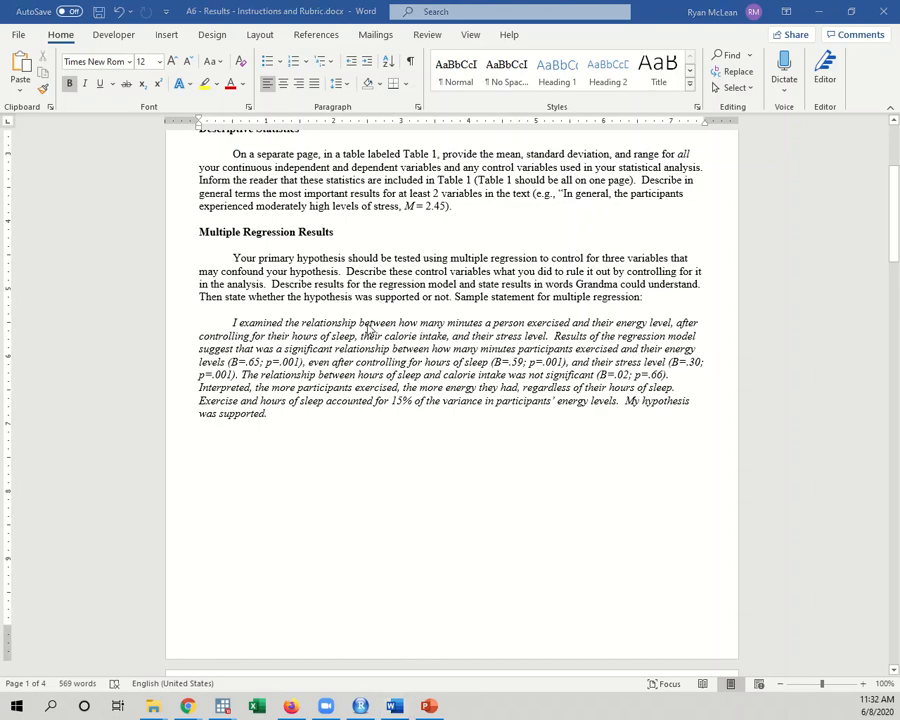
{"action": "key", "text": "alt+Tab"}
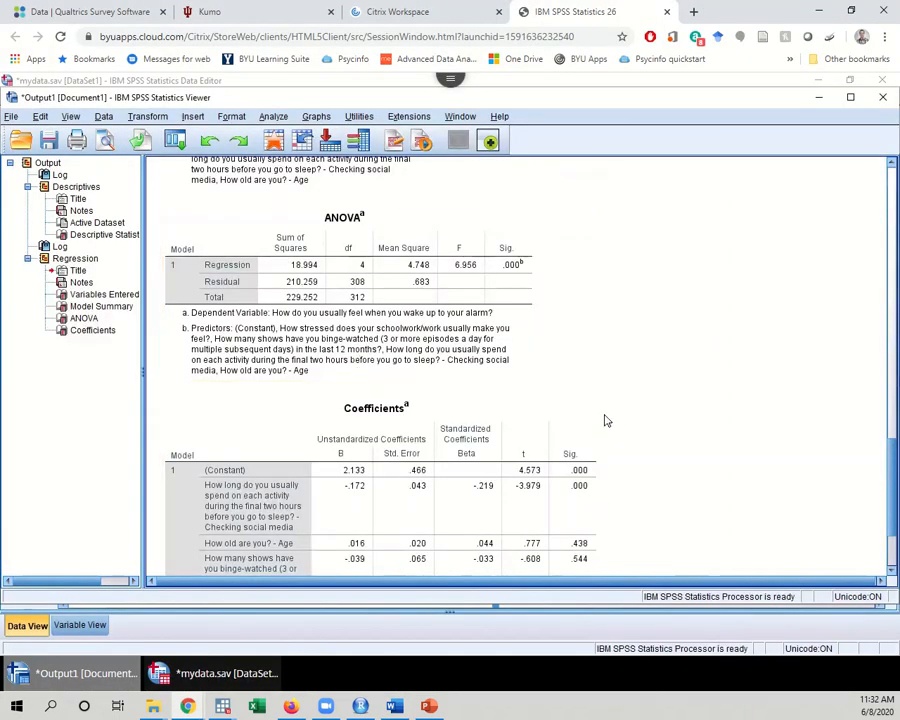
Review the Coefficients table, switch to the Word instructions, and examine the variable names listed in Table 2
{"action": "scroll", "coordinate": [895, 487], "scroll_direction": "down", "scroll_amount": 3}
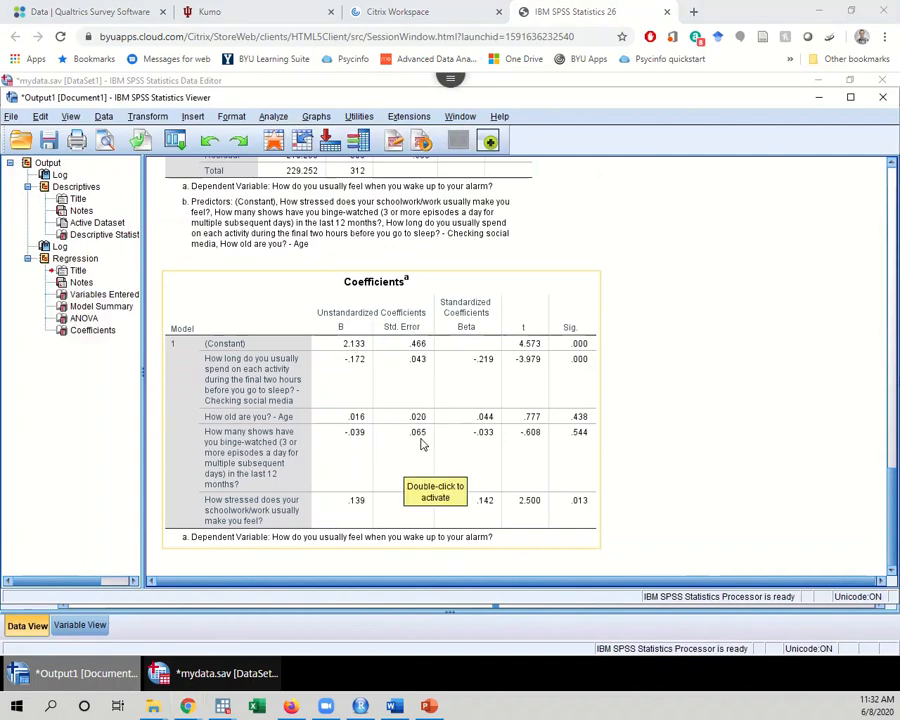
{"action": "key", "text": "alt+Tab"}
{"action": "scroll", "coordinate": [391, 438], "scroll_direction": "down", "scroll_amount": 15}
{"action": "scroll", "coordinate": [391, 438], "scroll_direction": "down", "scroll_amount": 12}
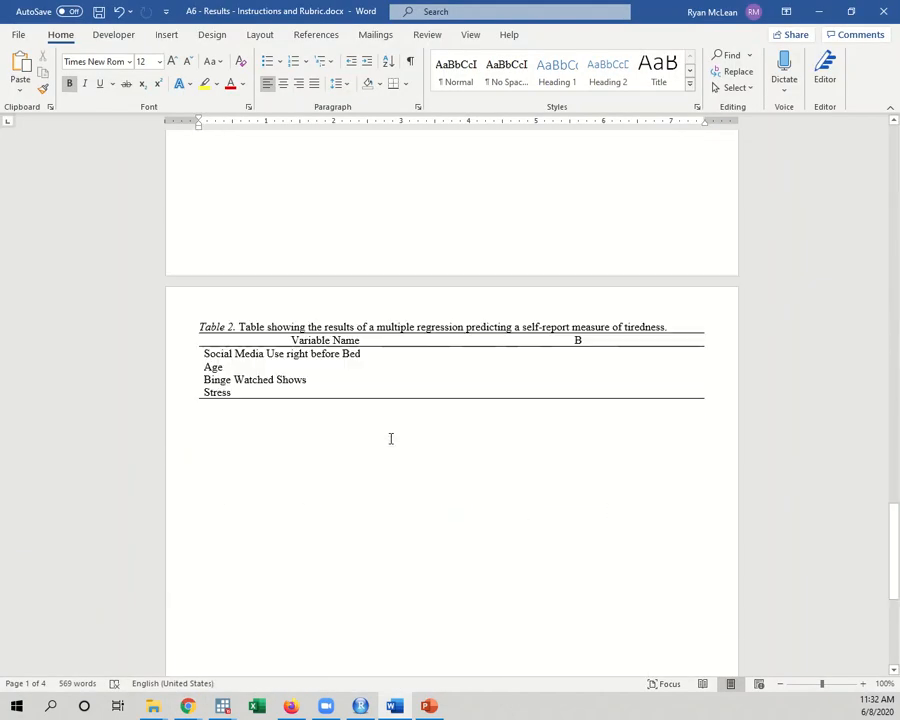
{"action": "scroll", "coordinate": [390, 437], "scroll_direction": "up", "scroll_amount": 2}
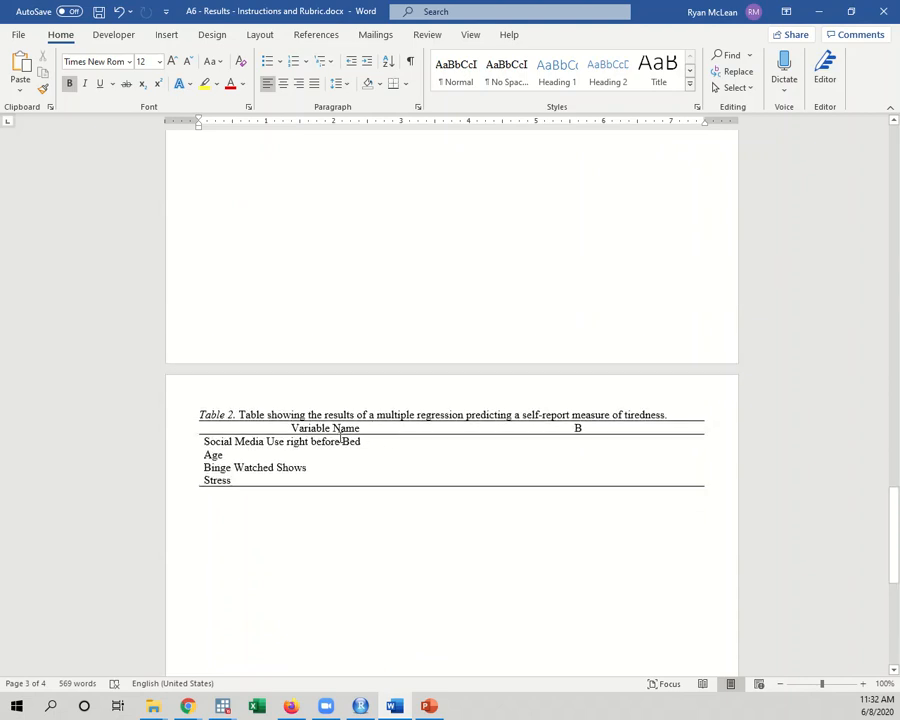
{"action": "left_click_drag", "start_coordinate": [330, 442], "coordinate": [328, 481]}
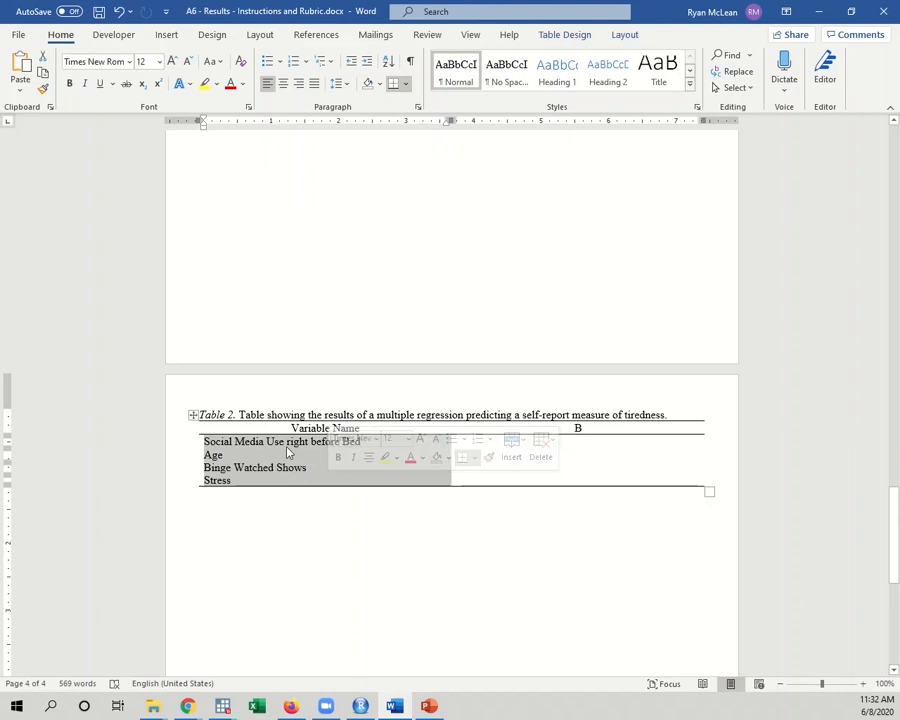
{"action": "left_click", "coordinate": [288, 441]}
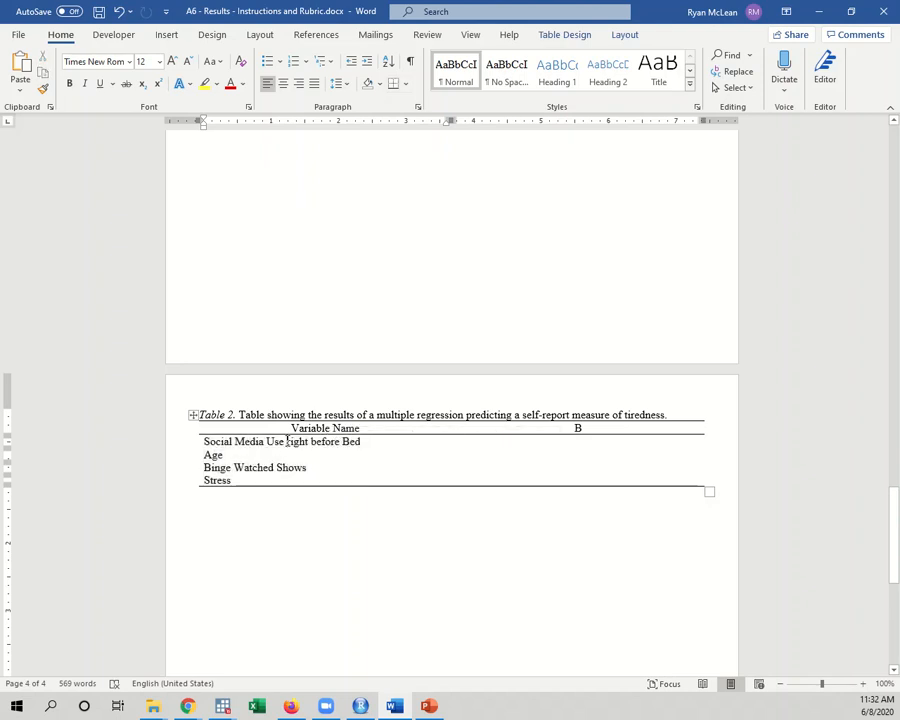
{"action": "triple_click", "coordinate": [288, 441]}
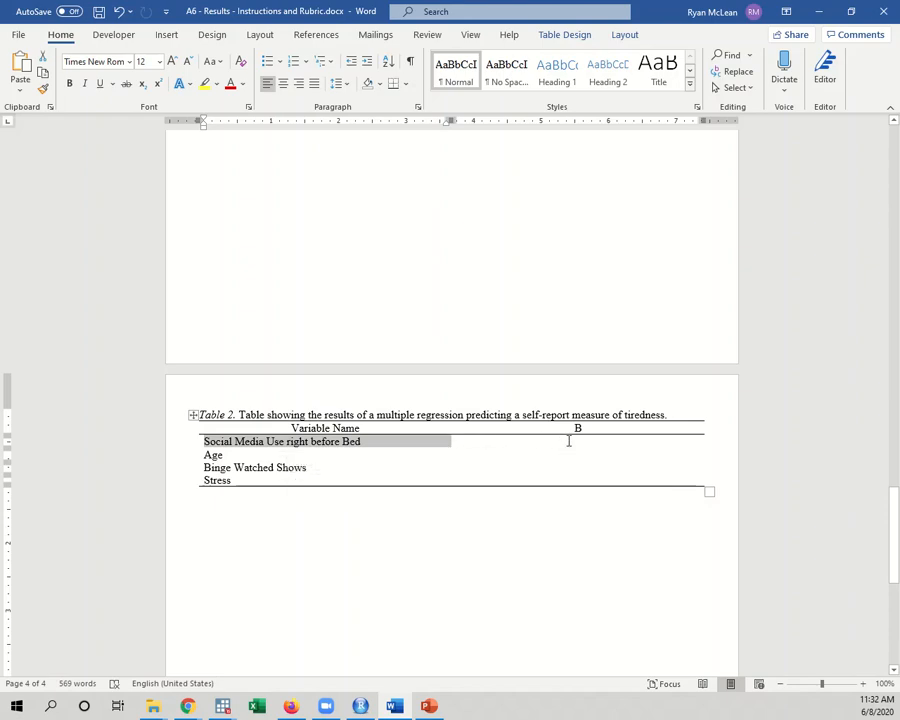
Check the SPSS Coefficients table and add a row named Constant below Stress in Word's Table 2
{"action": "key", "text": "alt+Tab"}
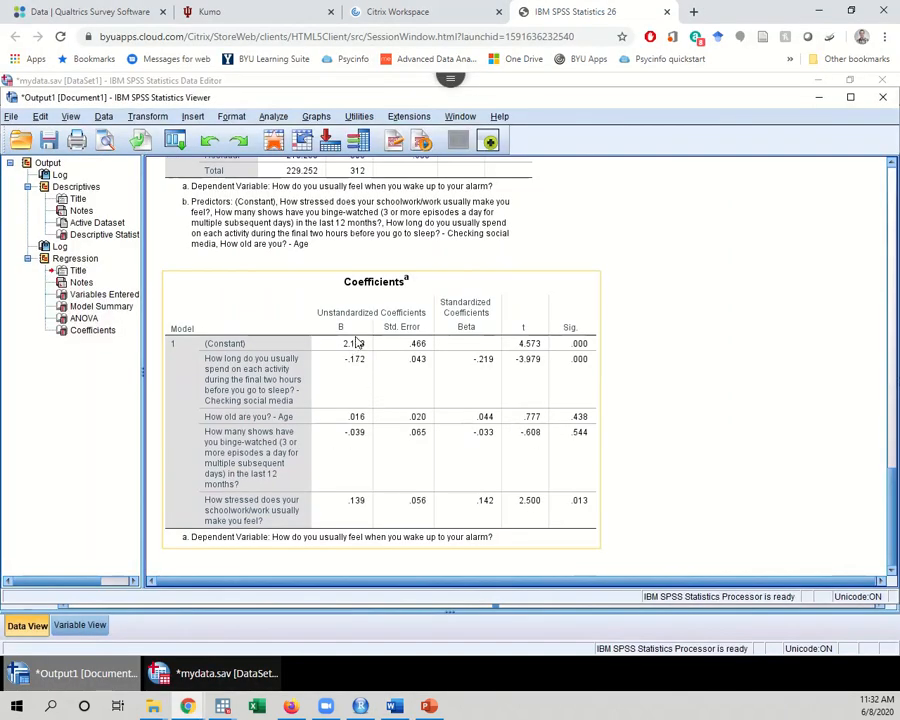
{"action": "key", "text": "alt+Tab"}
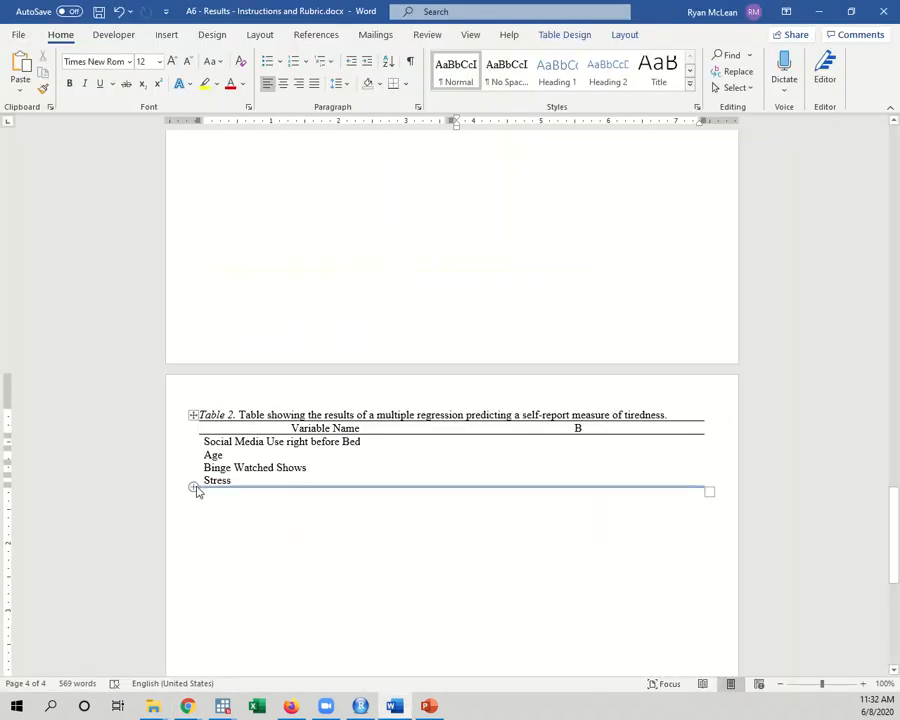
{"action": "left_click", "coordinate": [194, 488]}
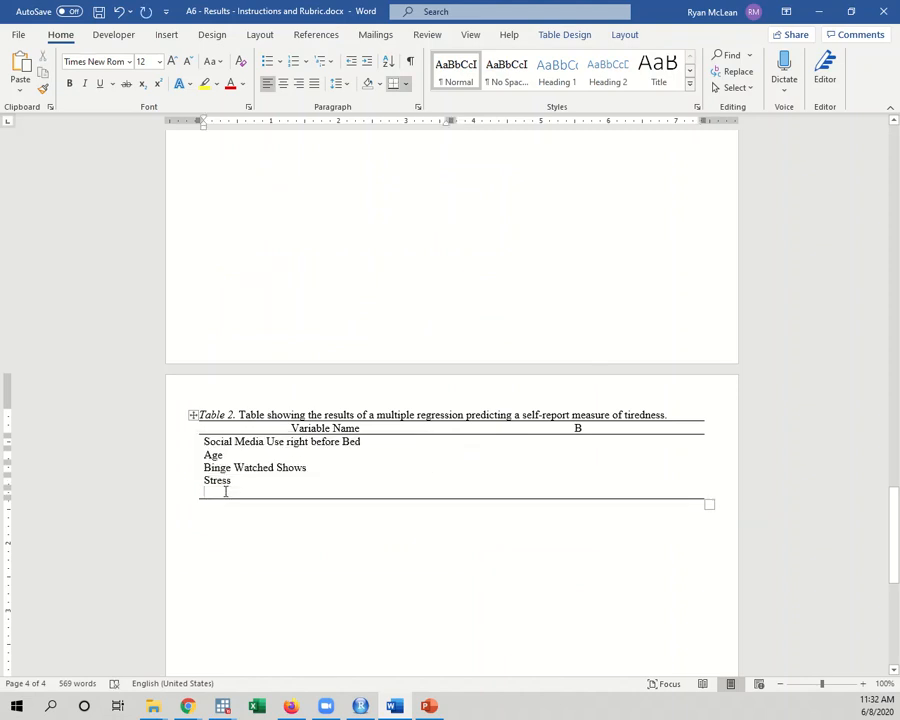
{"action": "type", "text": "Corr"}
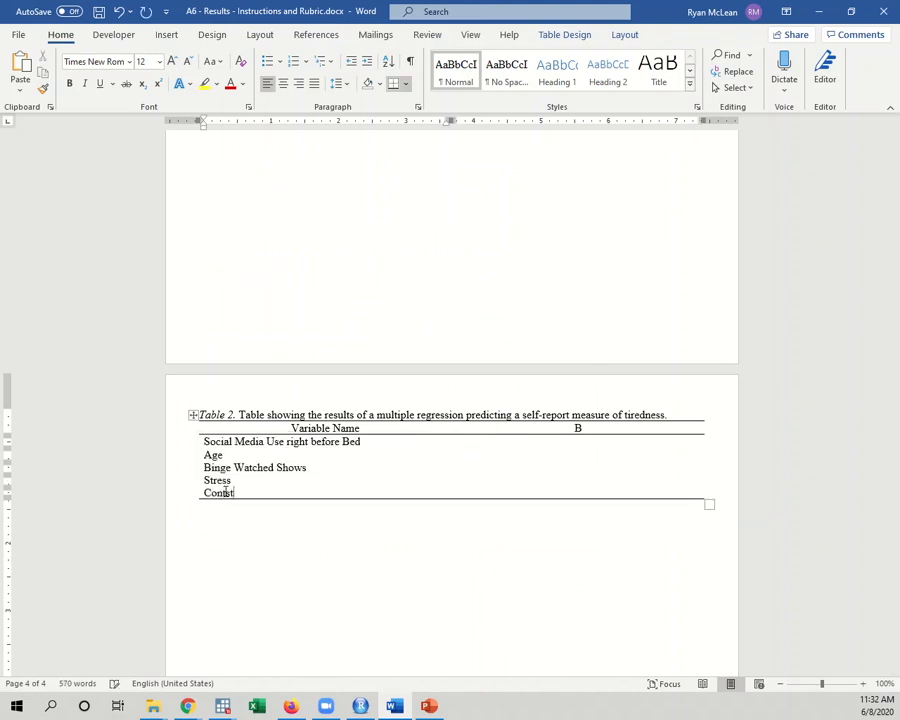
{"action": "type", "text": "tant"}
Look up the Constant's coefficient and significance in the SPSS output and enter 2.133*** as its B value in Word's Table 2
{"action": "key", "text": "alt+Tab"}
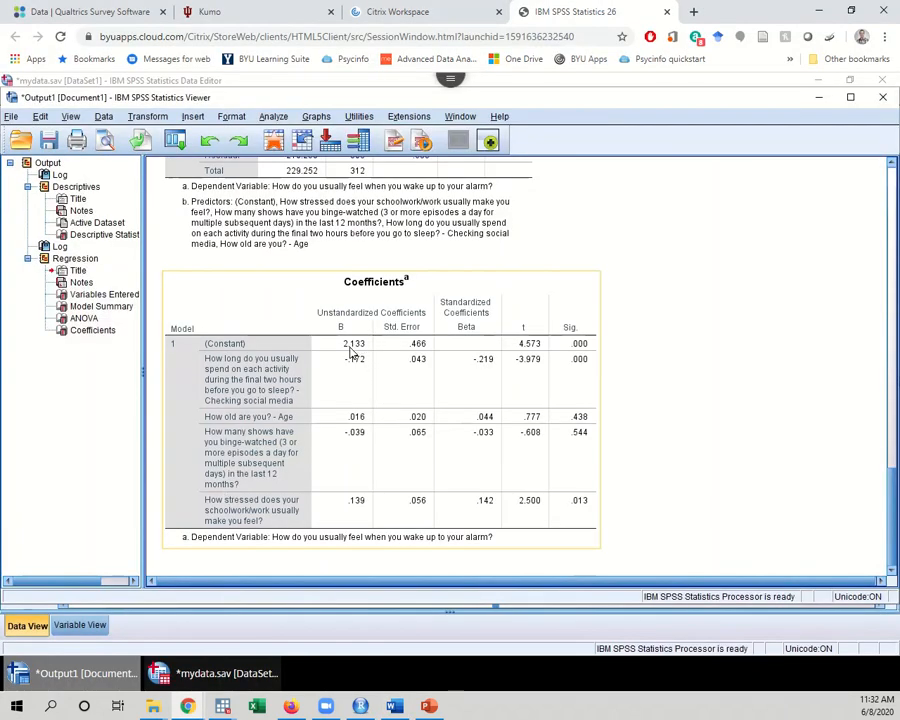
{"action": "key", "text": "alt+Tab"}
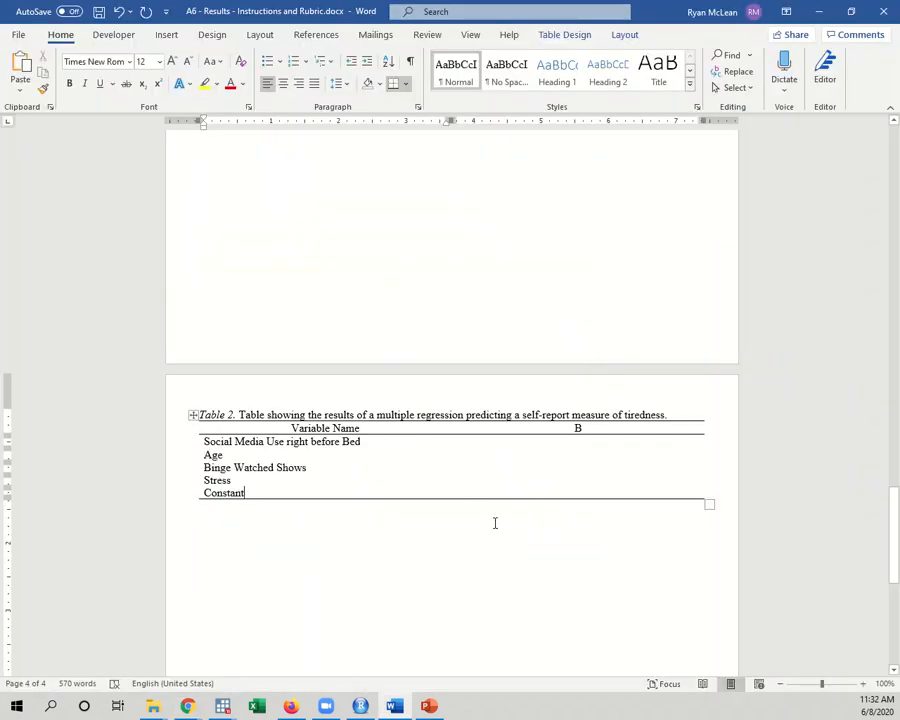
{"action": "type", "text": "2.1"}
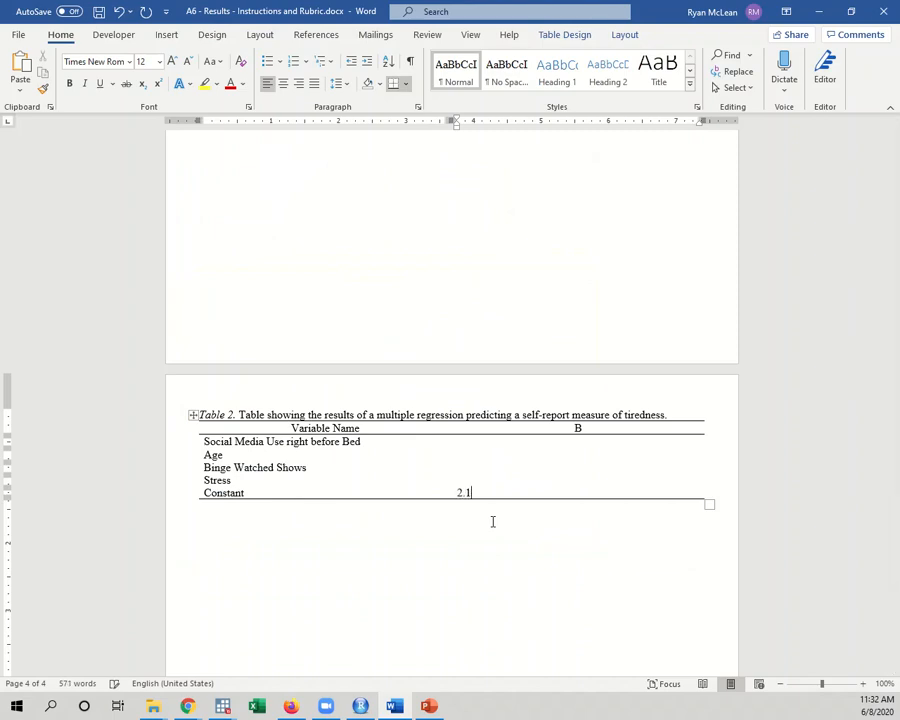
{"action": "type", "text": "33"}
{"action": "key", "text": "alt+Tab"}
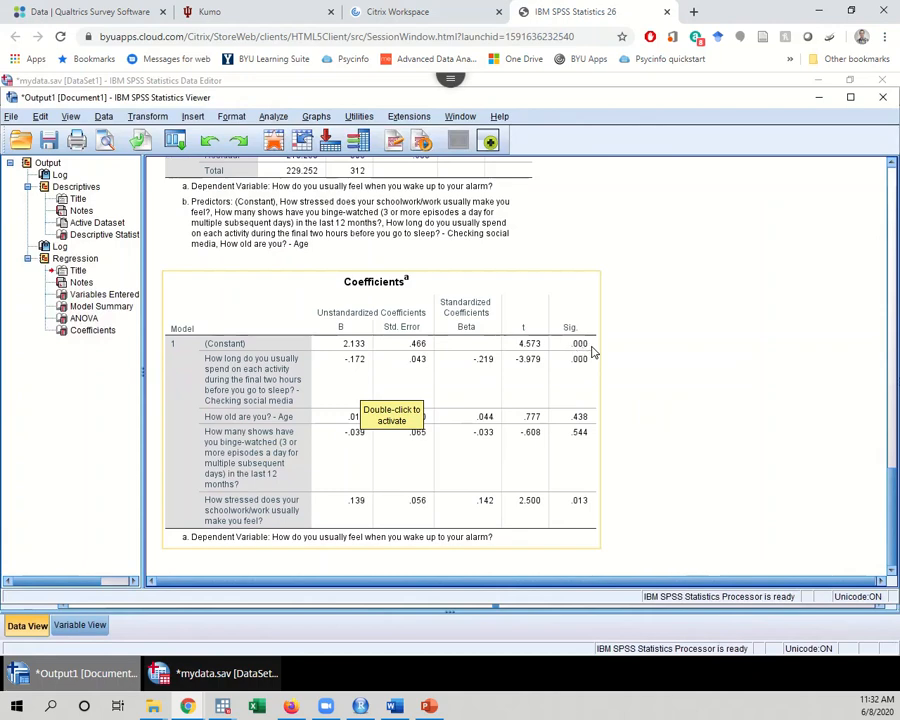
{"action": "key", "text": "alt+Tab"}
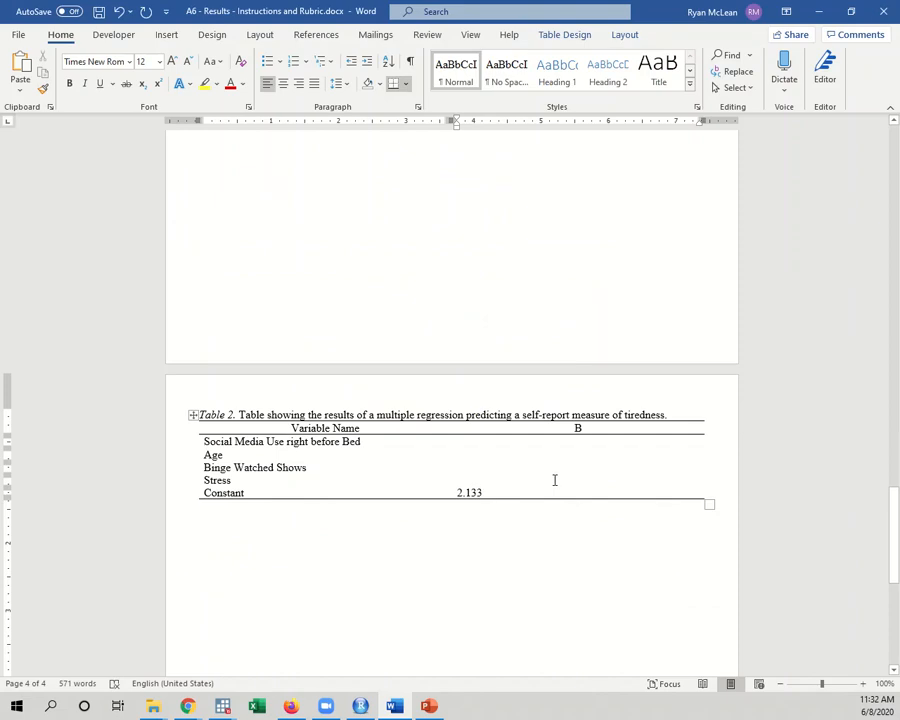
{"action": "type", "text": "**"}
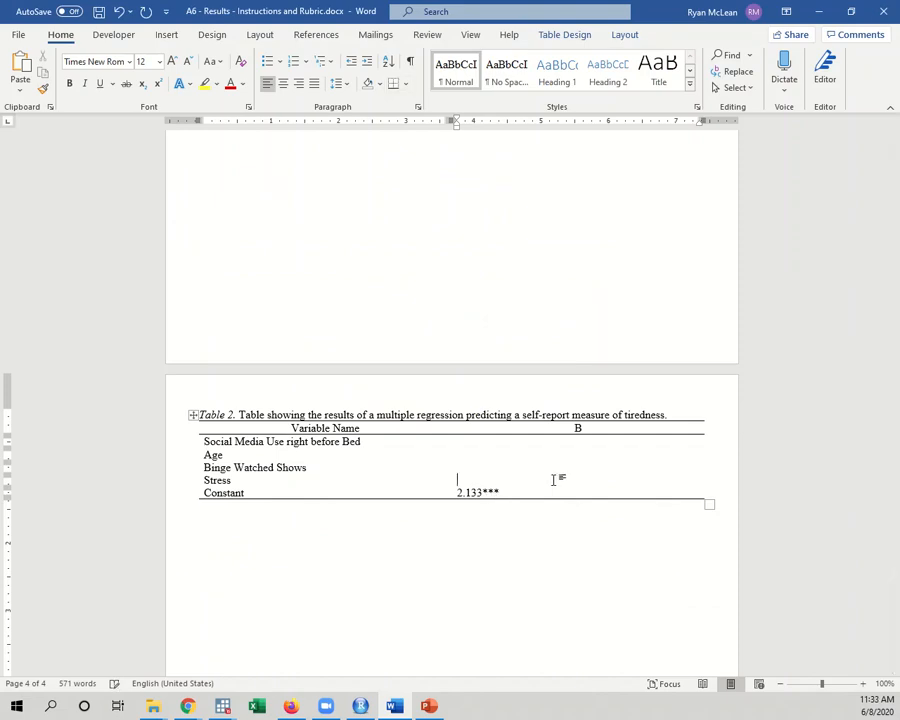
Look up the social media coefficient and significance in SPSS and enter -.172*** as its B value in the Word table
{"action": "key", "text": "alt+Tab"}
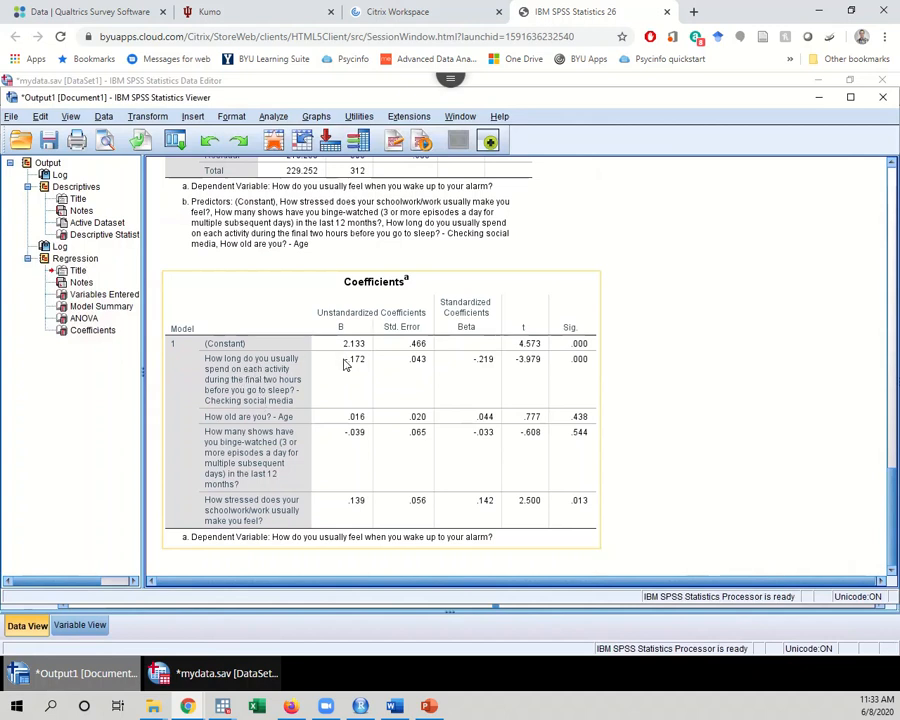
{"action": "key", "text": "alt+Tab"}
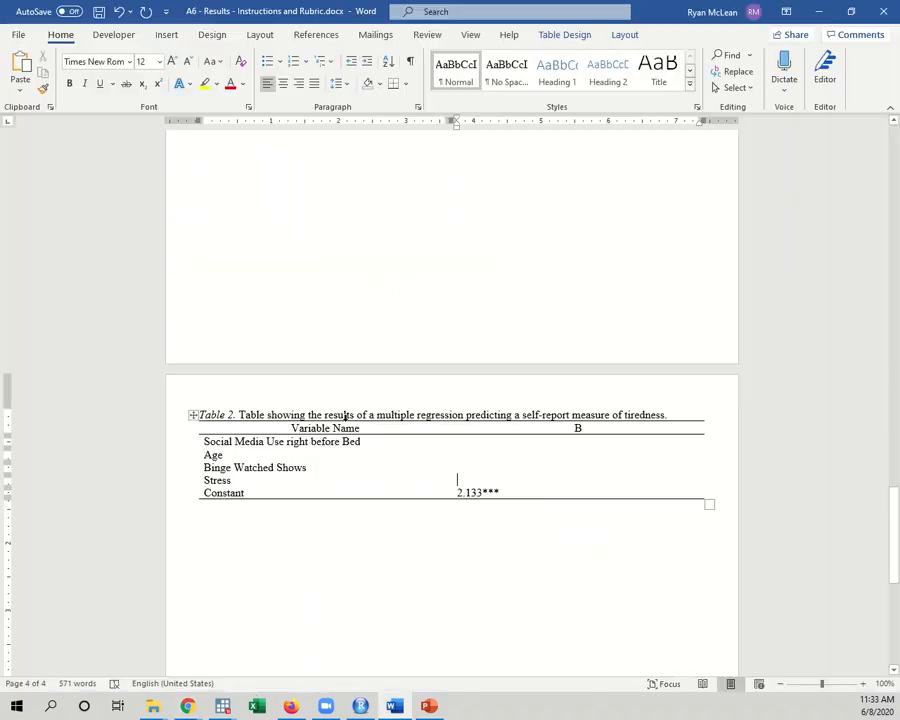
{"action": "left_click", "coordinate": [469, 441]}
{"action": "type", "text": "-.172"}
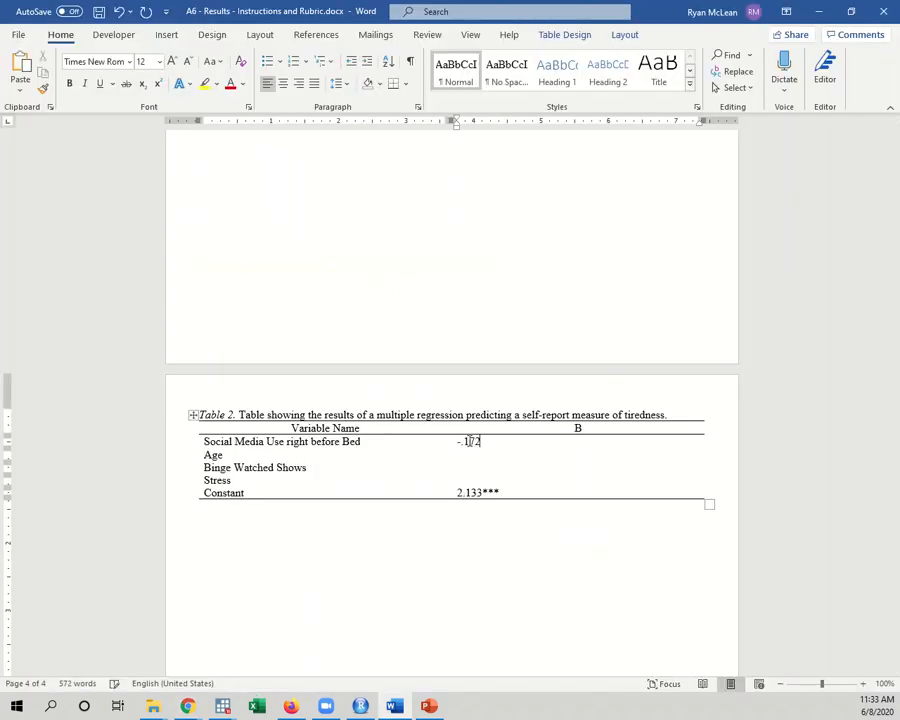
{"action": "key", "text": "alt+Tab"}
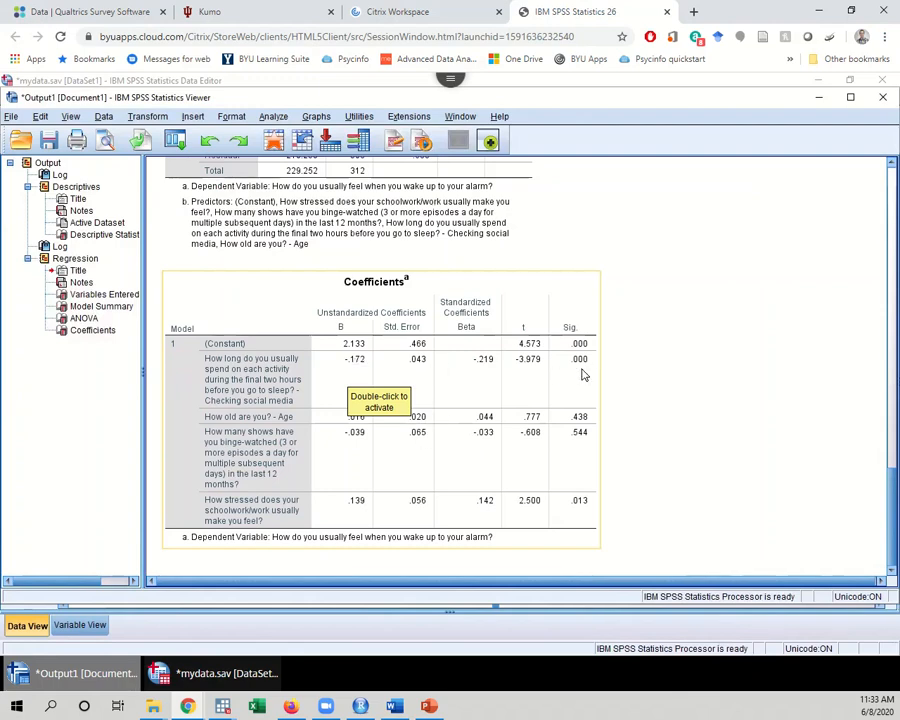
{"action": "key", "text": "alt+Tab"}
{"action": "type", "text": ".172"}
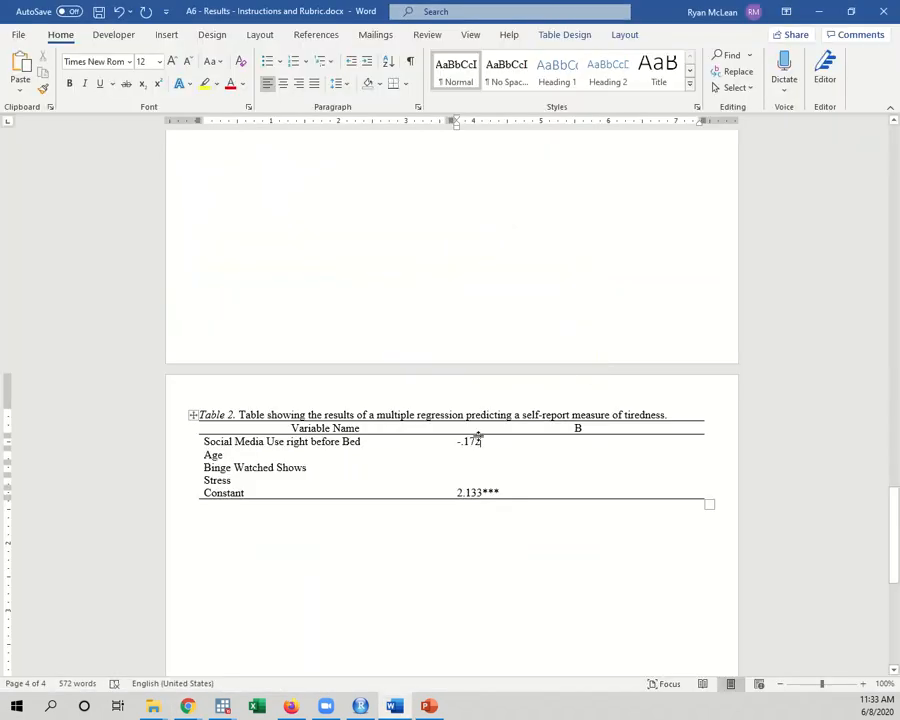
{"action": "type", "text": "**"}
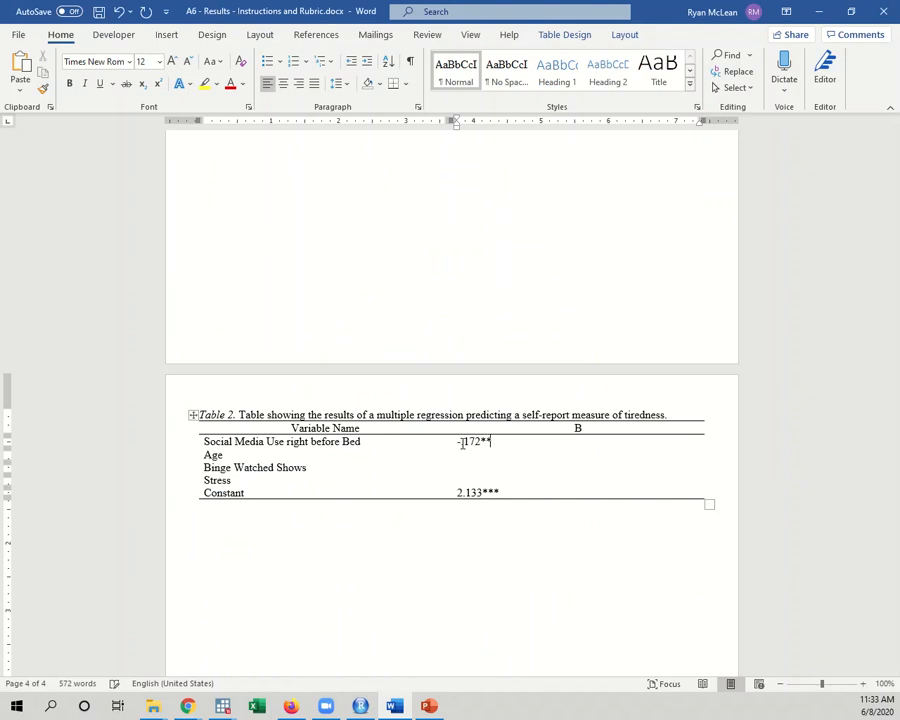
Add the line "Note: *** p < .001, ** p < .01, * p < .05." below Table 2, with each p in italics
{"action": "left_click", "coordinate": [411, 511]}
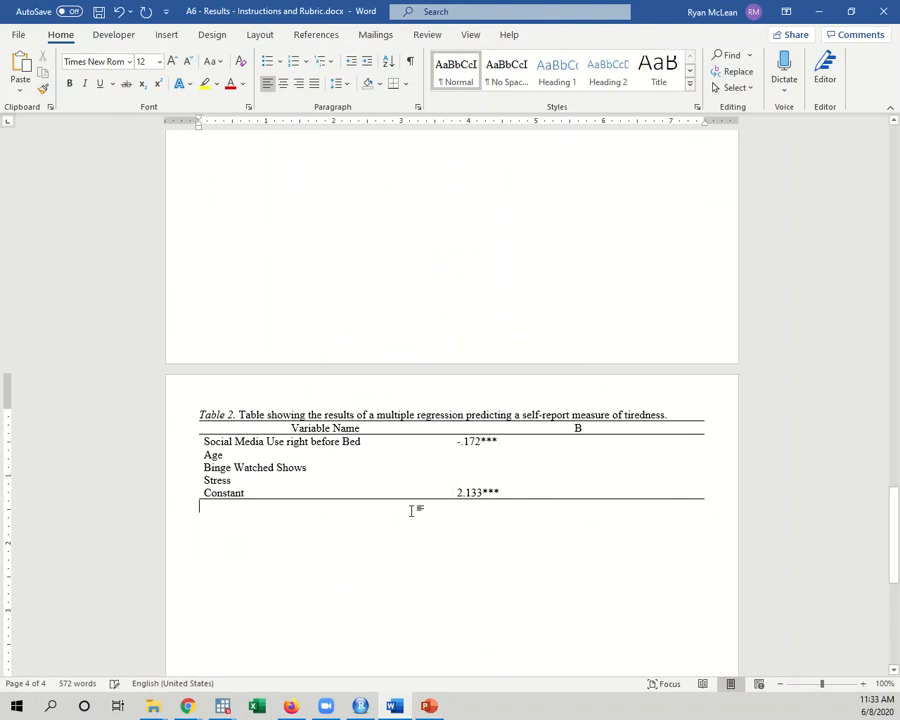
{"action": "type", "text": "Note"}
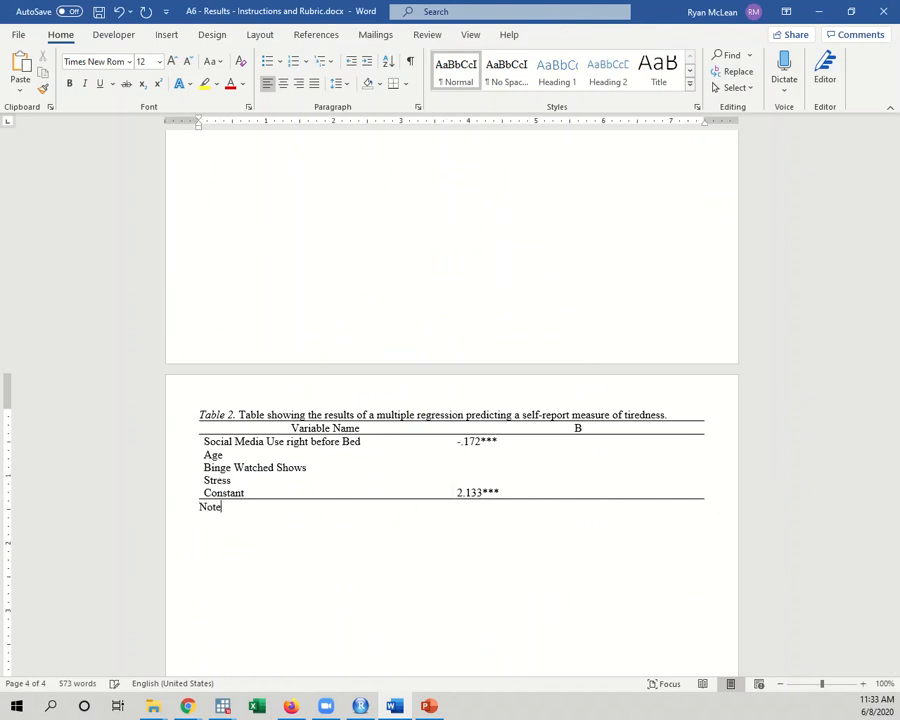
{"action": "type", "text": ": ***"}
{"action": "key", "text": "ctrl+i"}
{"action": "type", "text": "p"}
{"action": "key", "text": "ctrl+i"}
{"action": "type", "text": "< .001, **"}
{"action": "key", "text": "ctrl+i"}
{"action": "type", "text": "p"}
{"action": "key", "text": "ctrl+i"}
{"action": "type", "text": "< .01, *"}
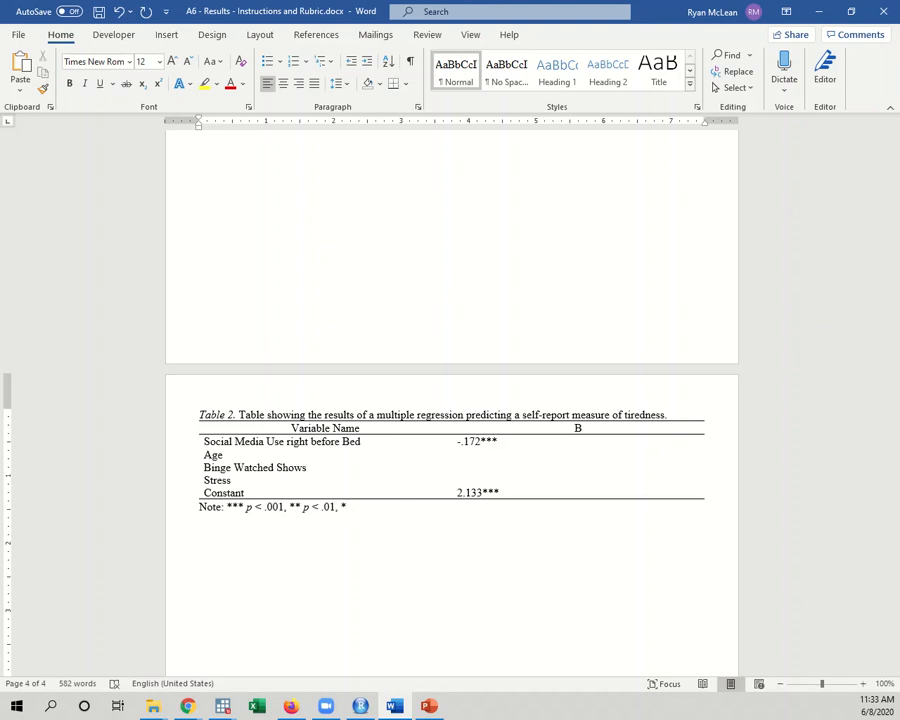
{"action": "key", "text": "ctrl+i"}
{"action": "type", "text": "p"}
{"action": "key", "text": "ctrl+i"}
{"action": "type", "text": "< .05."}
Enter .016 as Age's B value in the Word table and check its significance in the SPSS output
{"action": "key", "text": "alt+Tab"}
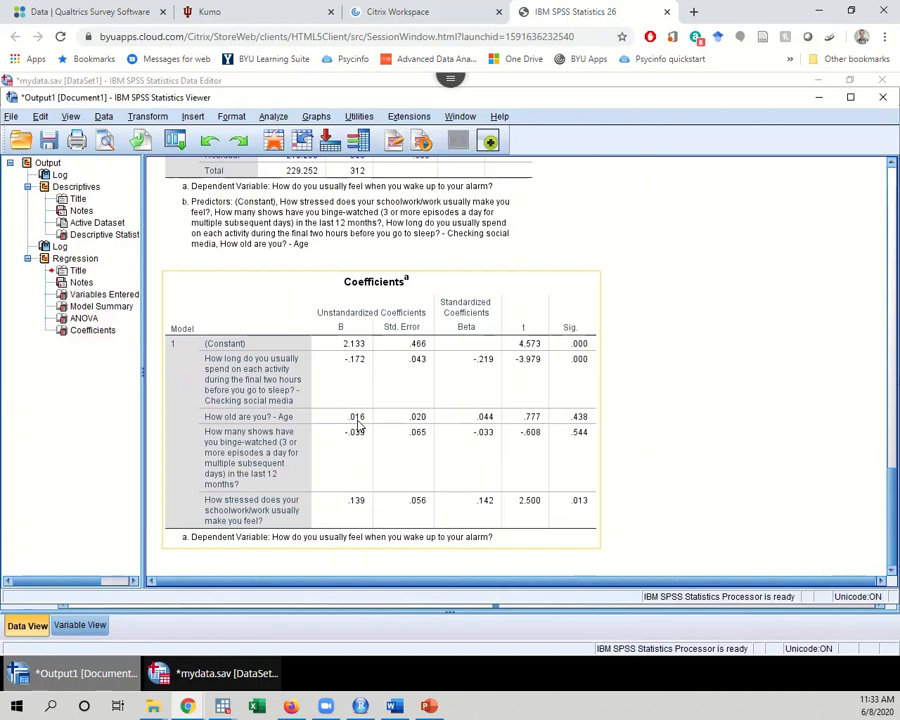
{"action": "key", "text": "alt+Tab"}
{"action": "left_click", "coordinate": [487, 455]}
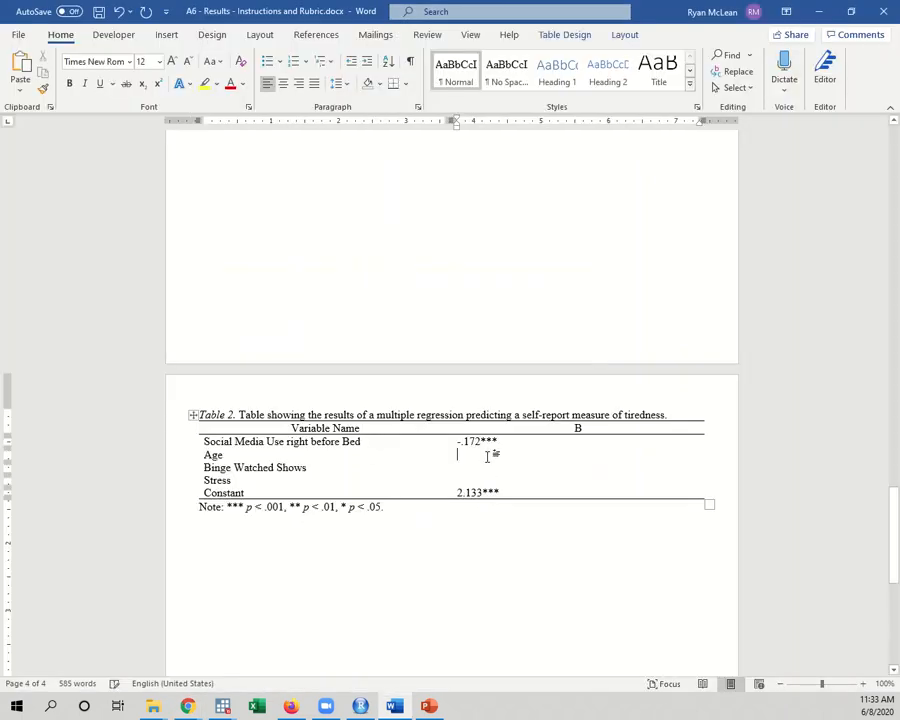
{"action": "type", "text": "-"}
{"action": "key", "text": "alt+Tab"}
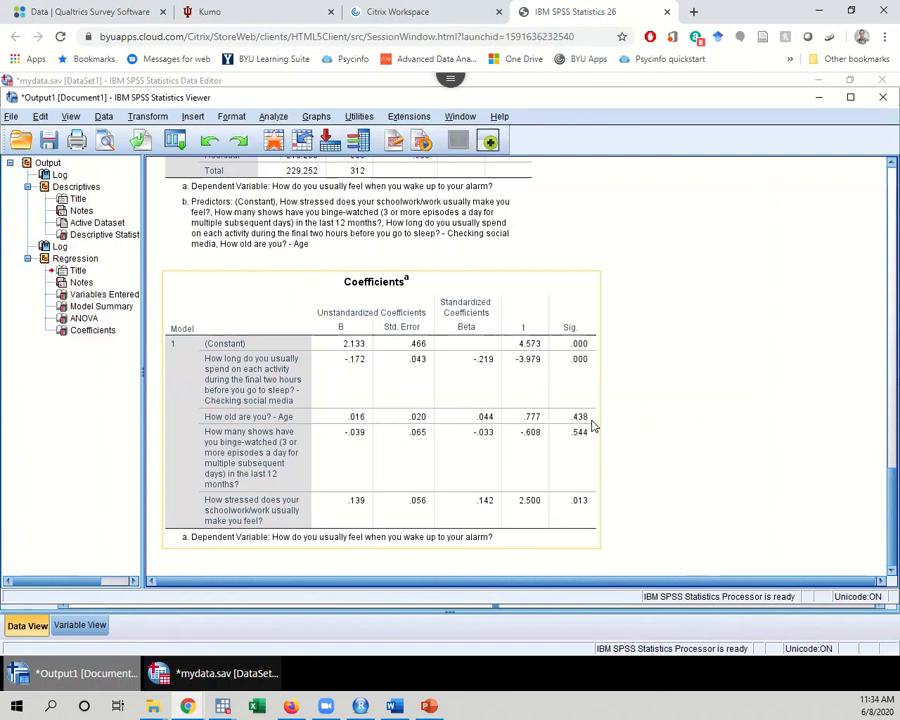
{"action": "key", "text": "alt+Tab"}
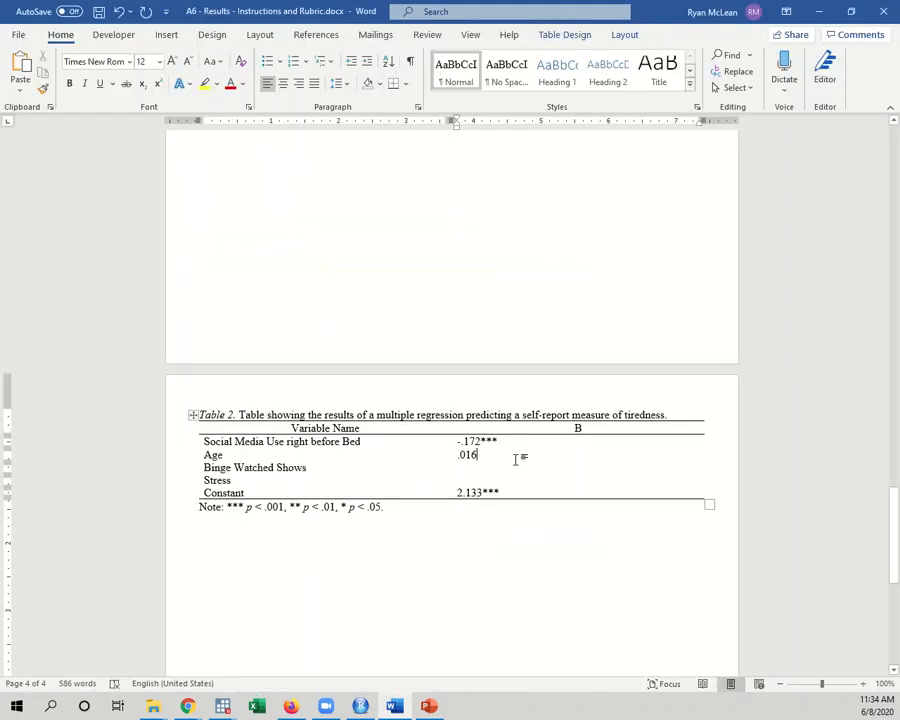
Look up the binge-watching coefficient in SPSS and enter -.039 as the B value for Binge Watched Shows in Word
{"action": "key", "text": "alt+Tab"}
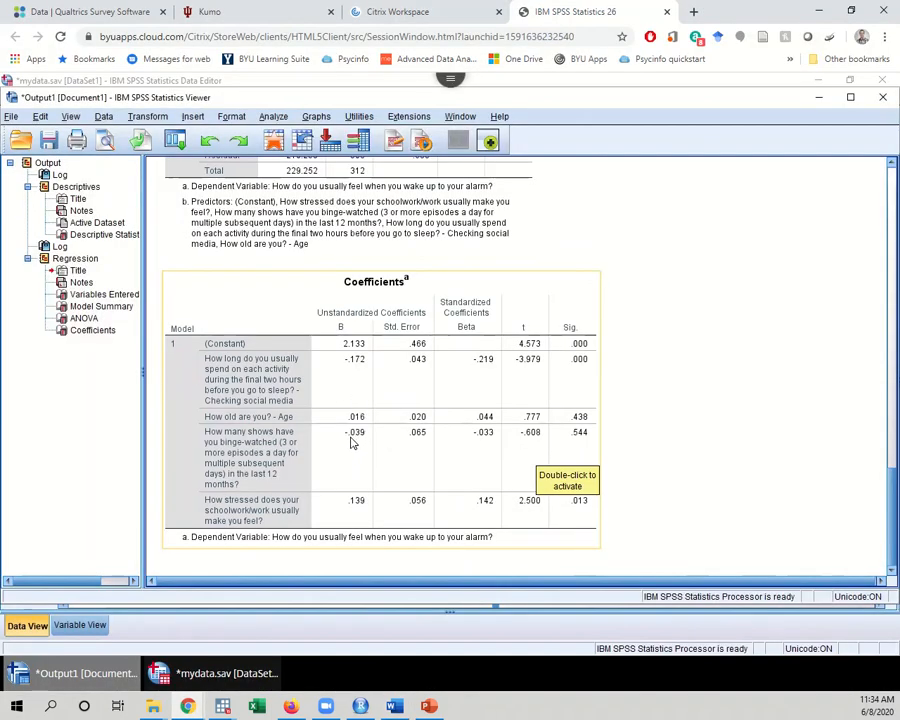
{"action": "key", "text": "alt+Tab"}
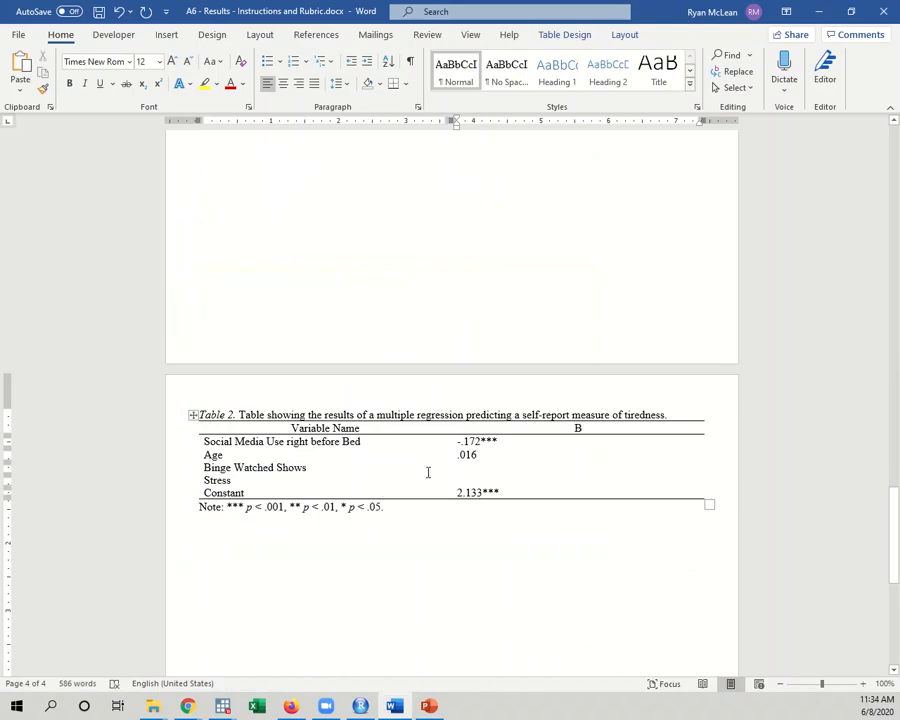
{"action": "type", "text": "-.039"}
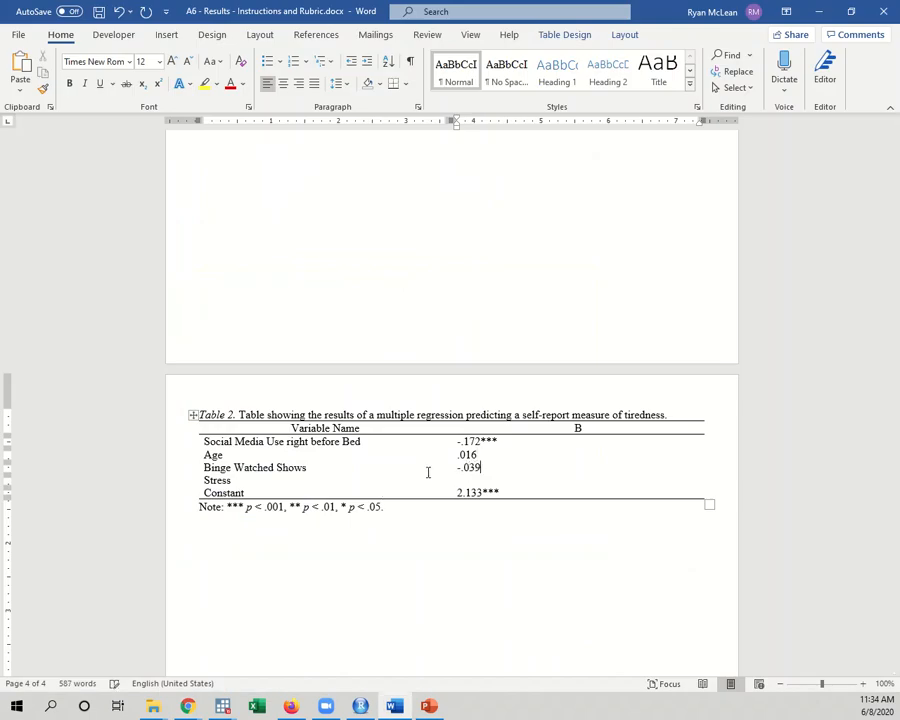
Look up the stress coefficient and significance in SPSS and enter .139* as the B value for Stress in Word
{"action": "key", "text": "alt+Tab"}
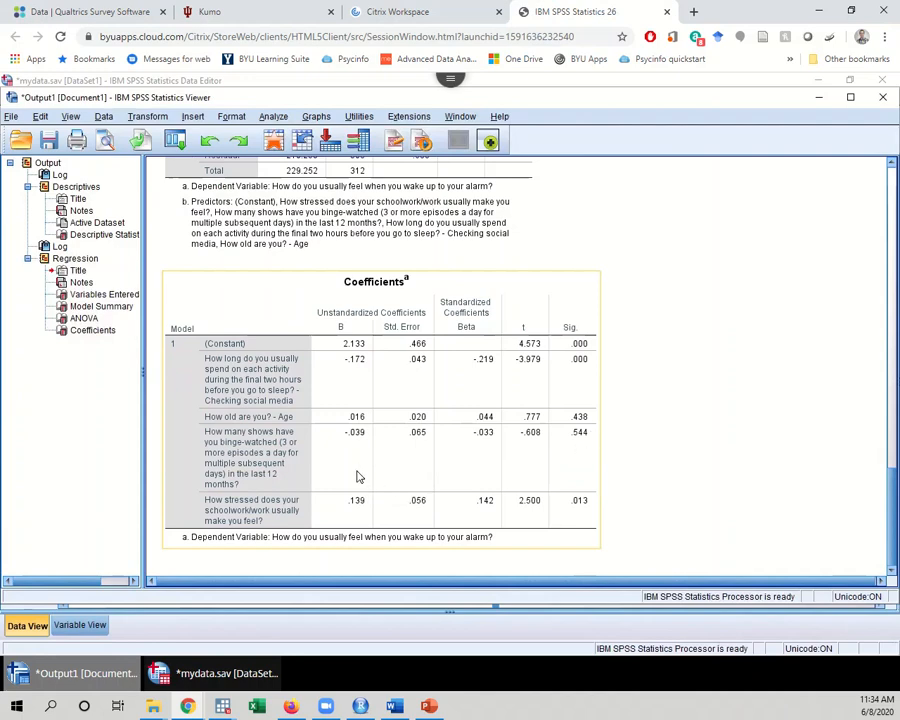
{"action": "key", "text": "alt+Tab"}
{"action": "type", "text": "9"}
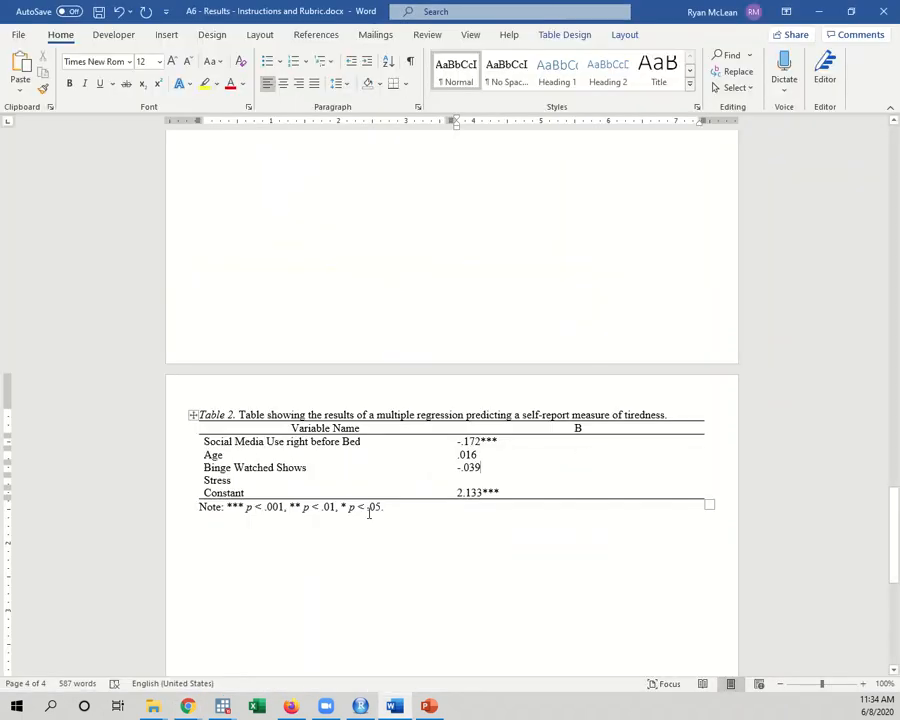
{"action": "type", "text": ".139"}
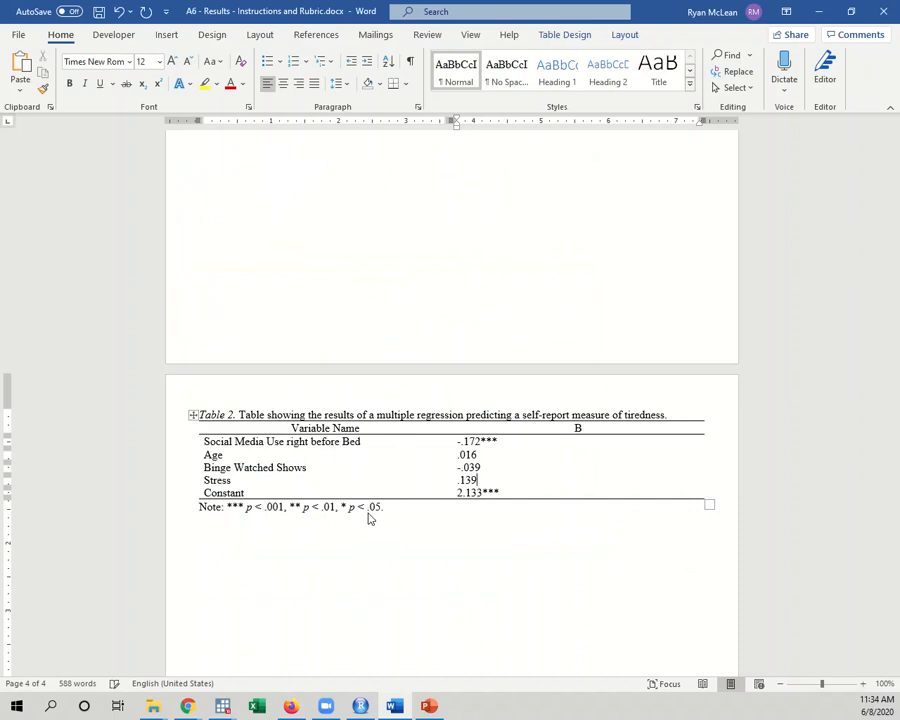
{"action": "key", "text": "alt+Tab"}
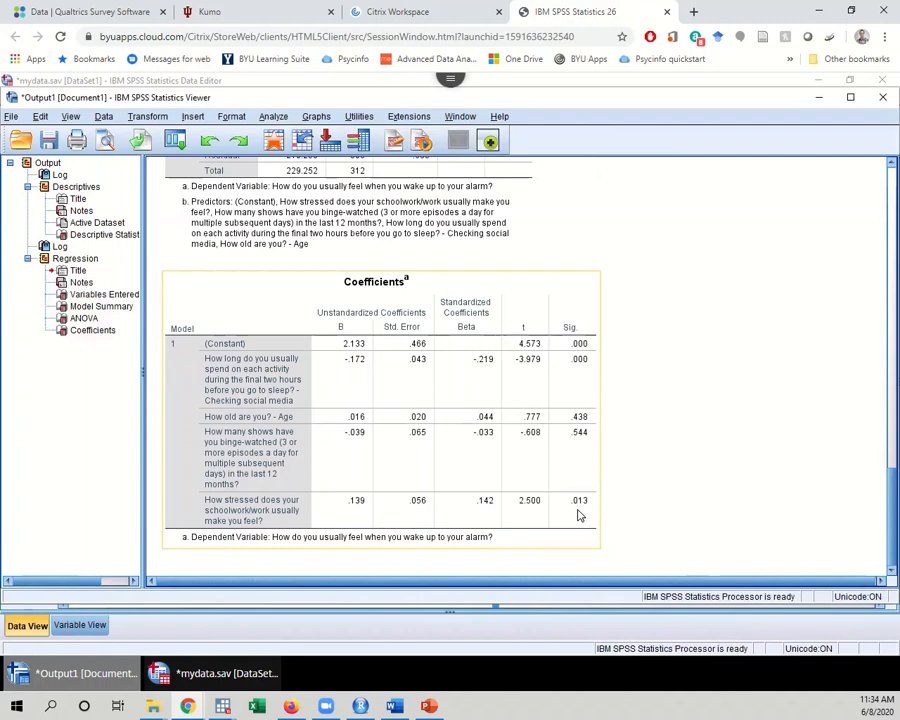
{"action": "key", "text": "alt+Tab"}
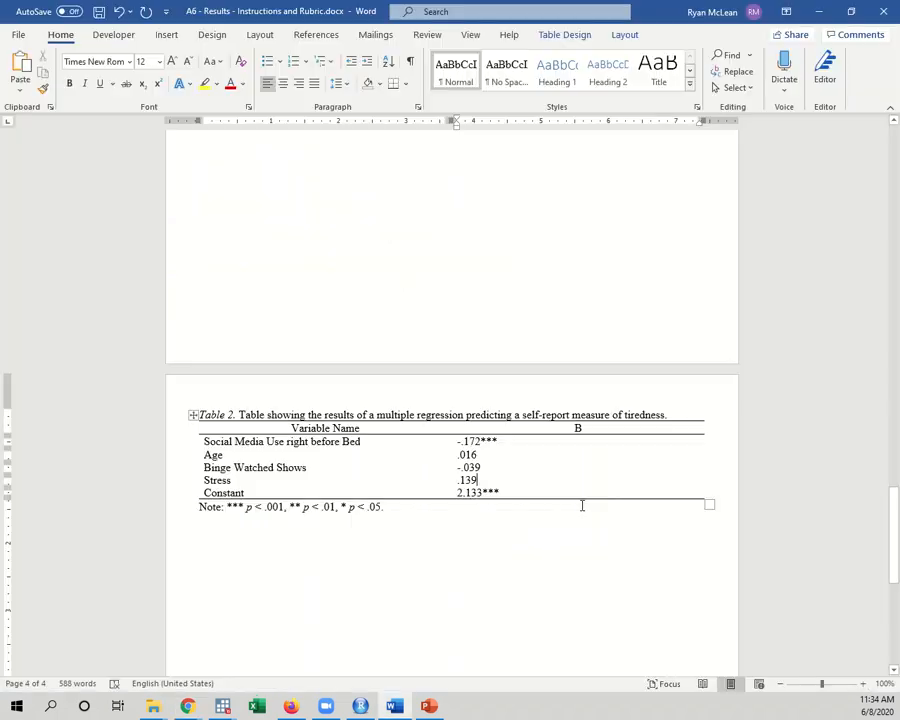
{"action": "type", "text": "*"}
Center all the values in the B column of Table 2, from Social Media Use to Constant, within their cells
{"action": "left_click_drag", "start_coordinate": [458, 441], "coordinate": [472, 482]}
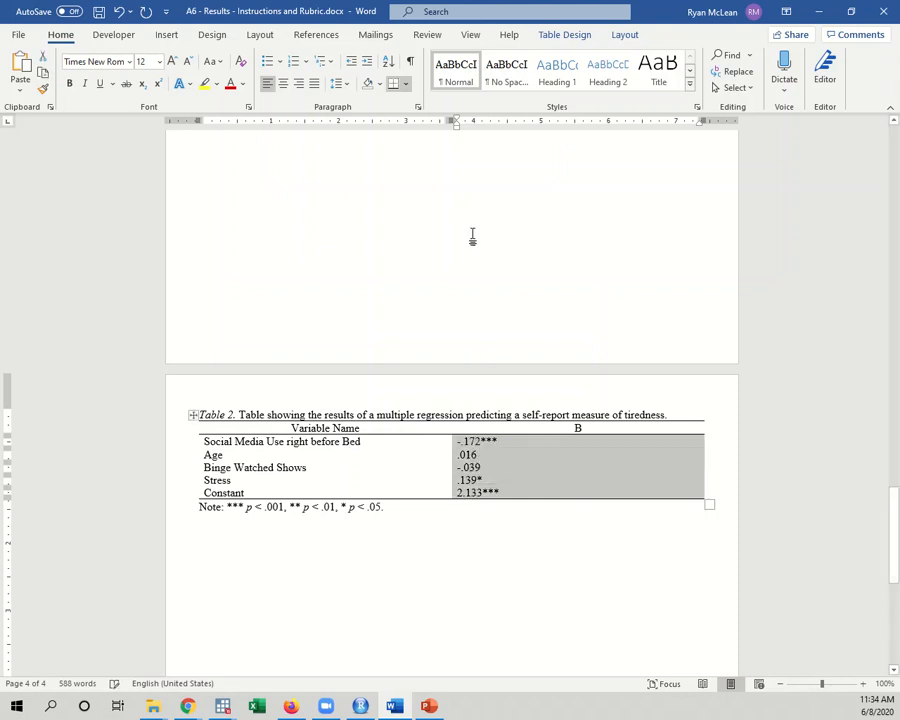
{"action": "left_click", "coordinate": [552, 37]}
{"action": "left_click", "coordinate": [624, 35]}
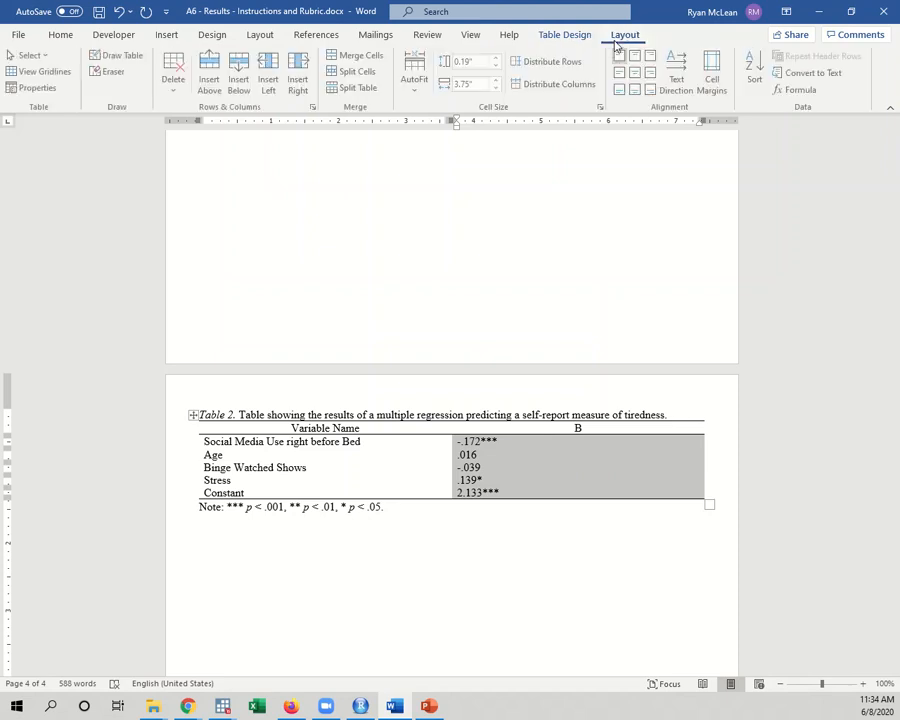
{"action": "left_click", "coordinate": [636, 75]}
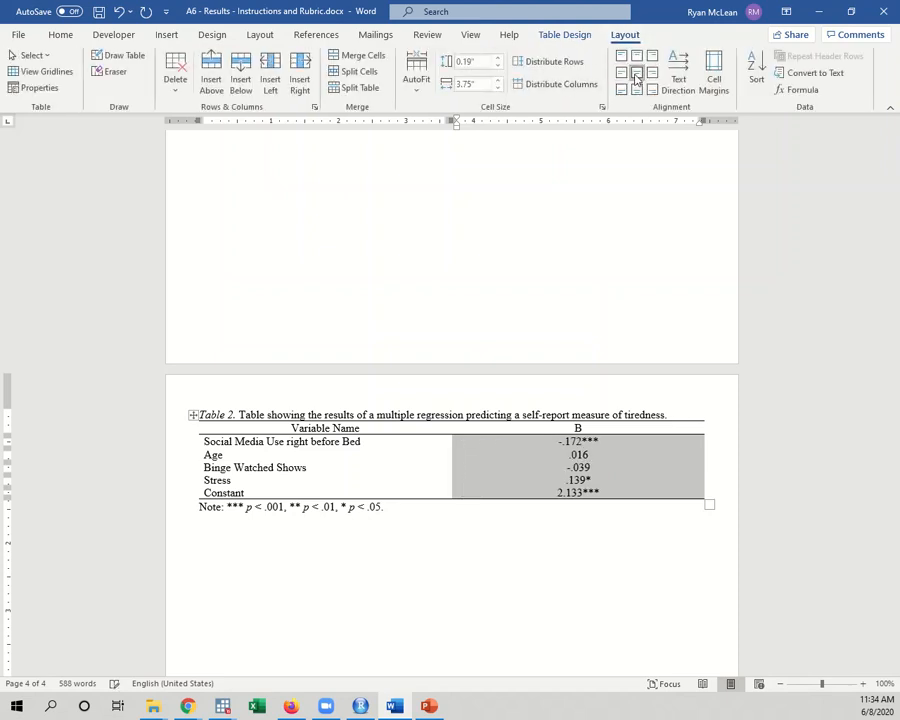